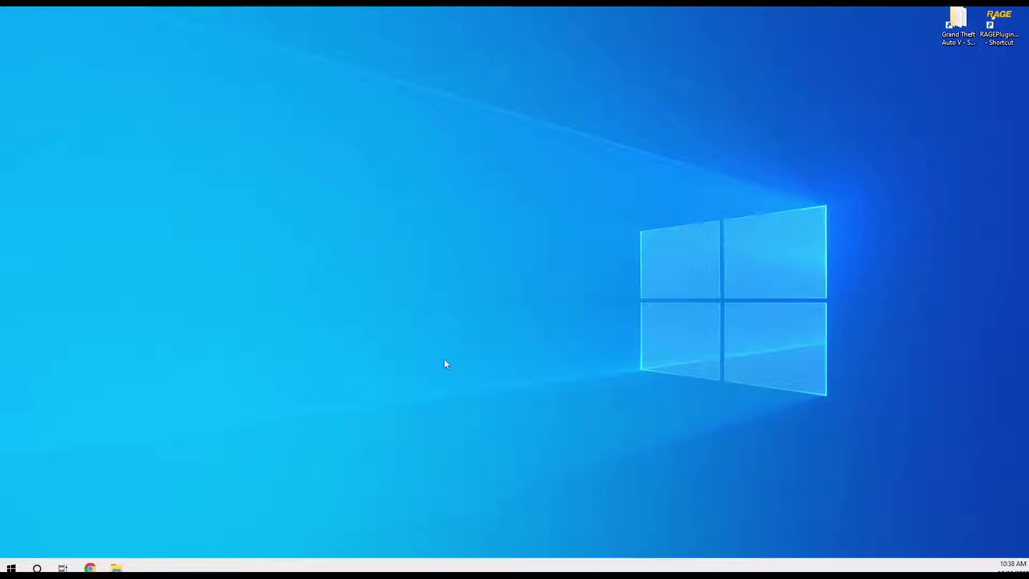
Open the Grand Theft Auto V Tutorial folder in steamapps\common and look through its files
{"action": "key", "text": "alt+Tab"}
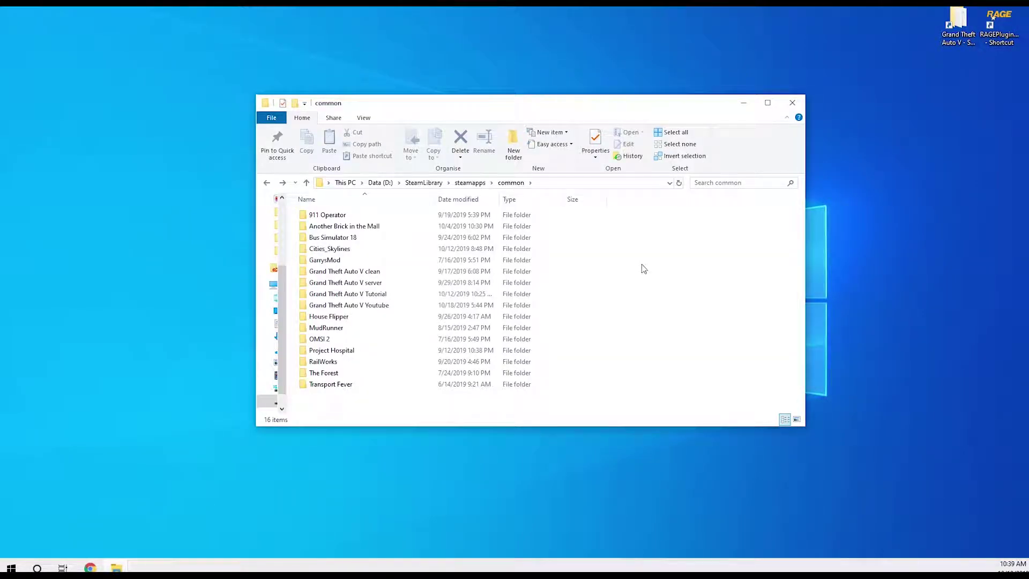
{"action": "double_click", "coordinate": [536, 293]}
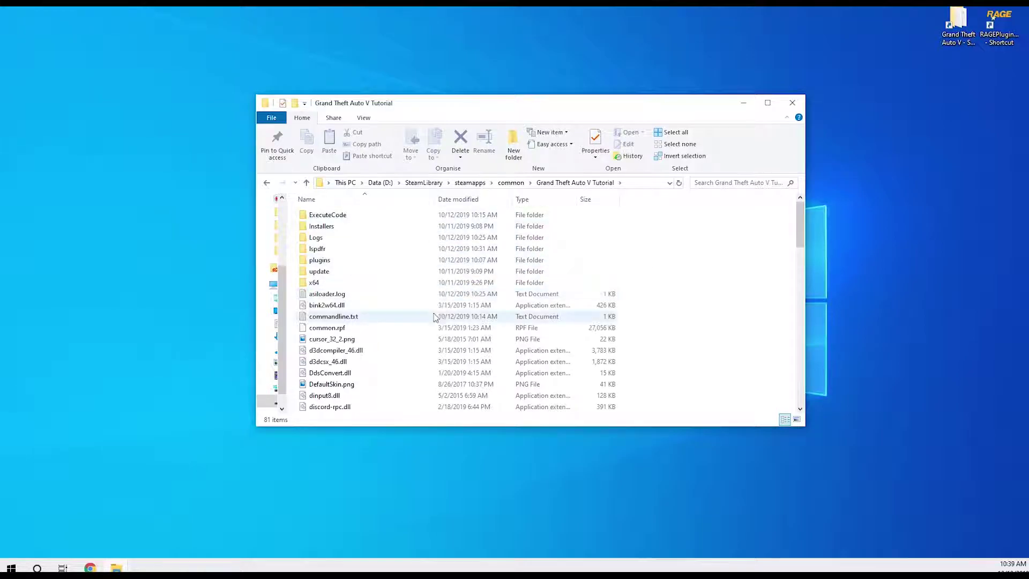
{"action": "scroll", "coordinate": [474, 249], "scroll_direction": "down", "scroll_amount": 20}
{"action": "scroll", "coordinate": [474, 252], "scroll_direction": "up", "scroll_amount": 20}
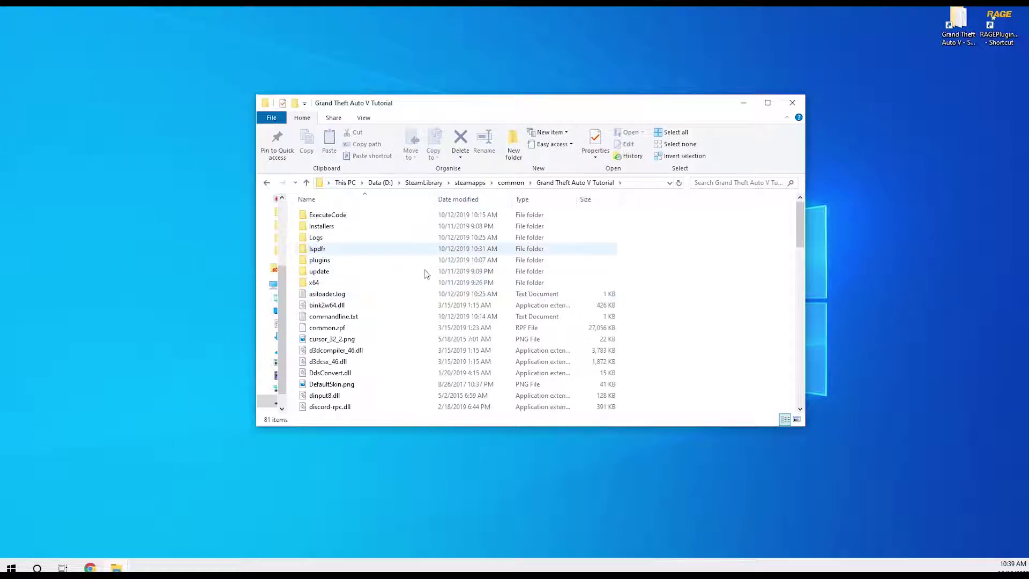
Remove 'Tutorial' from the game folder name, leaving 'Grand Theft Auto V', then open it
{"action": "left_click", "coordinate": [513, 184]}
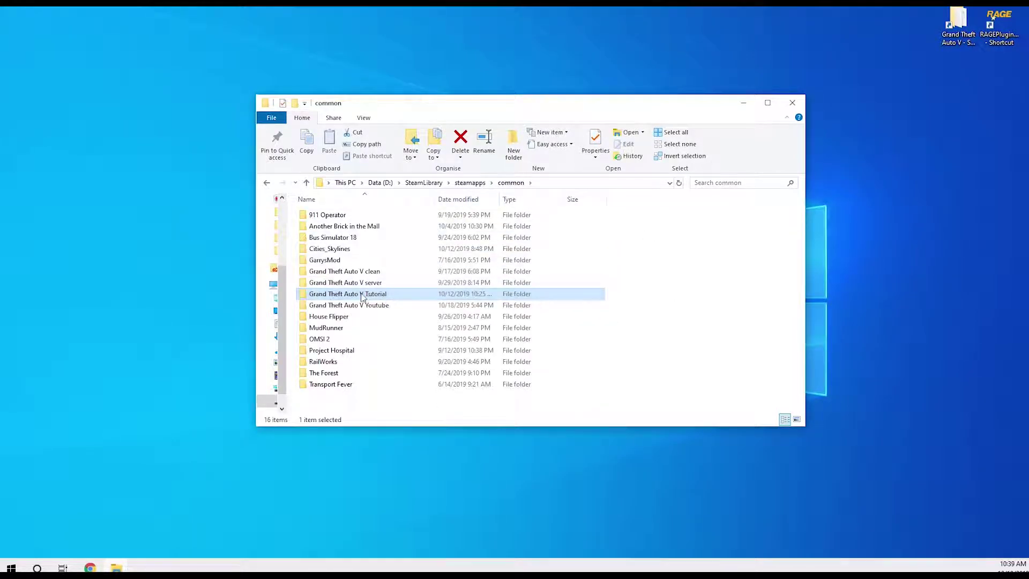
{"action": "double_click", "coordinate": [362, 297]}
{"action": "key", "text": "alt+Left"}
{"action": "left_click", "coordinate": [394, 295]}
{"action": "key", "text": "BackSpace"}
{"action": "key", "text": "BackSpace"}
{"action": "key", "text": "BackSpace"}
{"action": "key", "text": "BackSpace"}
{"action": "key", "text": "BackSpace"}
{"action": "key", "text": "BackSpace"}
{"action": "key", "text": "BackSpace"}
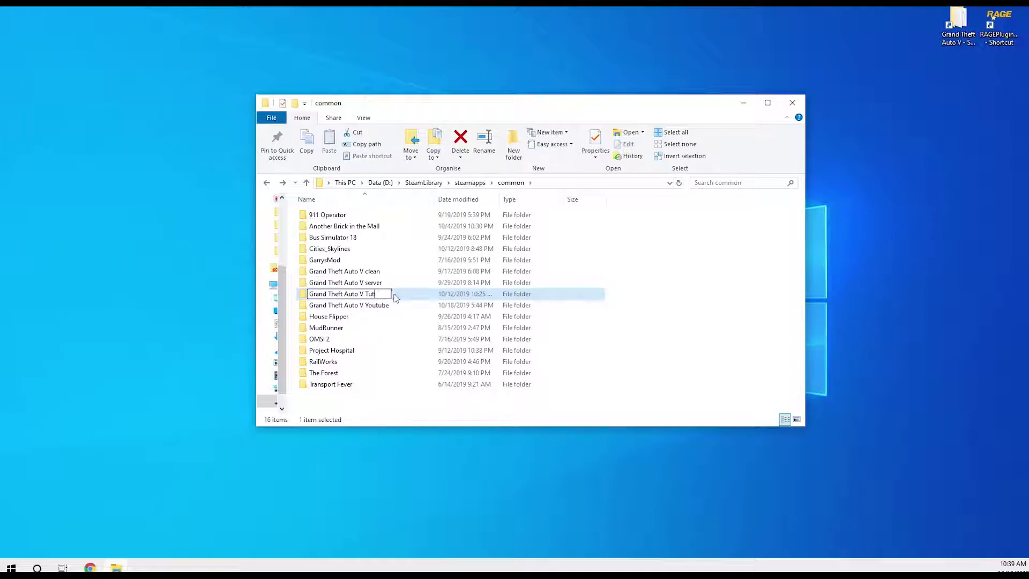
{"action": "key", "text": "Return"}
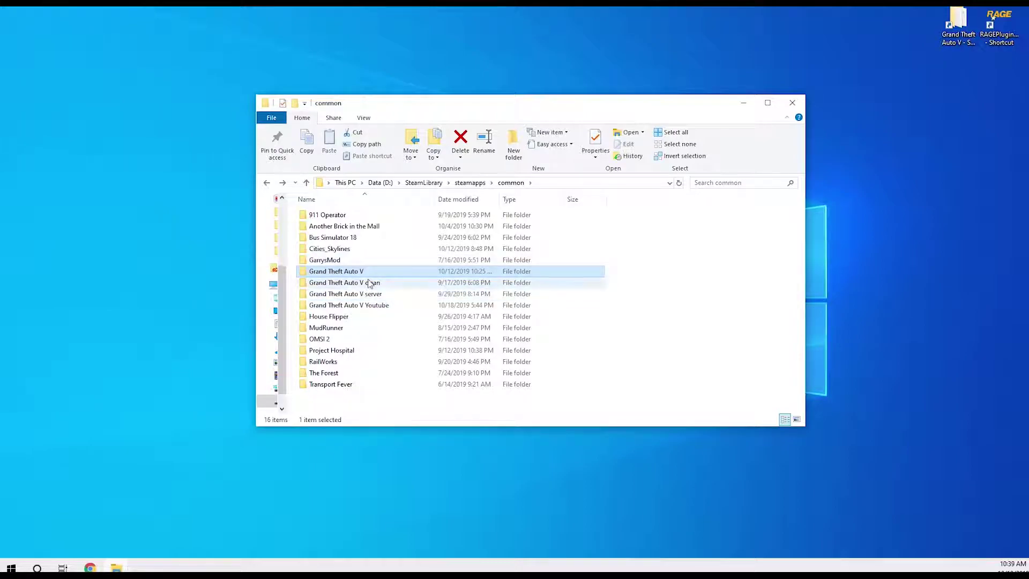
{"action": "double_click", "coordinate": [398, 274]}
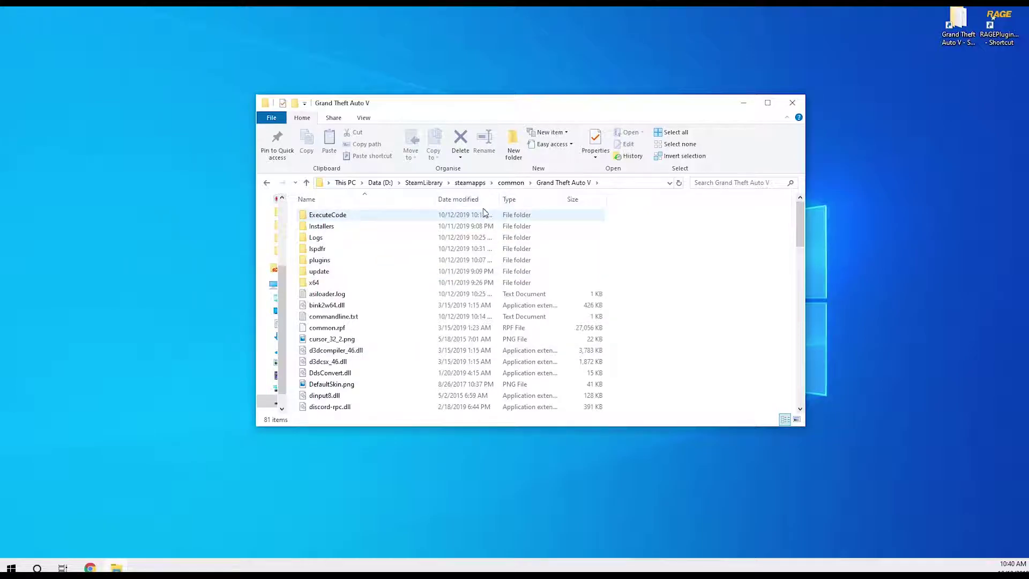
{"action": "scroll", "coordinate": [344, 339], "scroll_direction": "down", "scroll_amount": 20}
Download the OpenIV 3.1 installer ovisetup.exe from gta5-mods.com and launch it
{"action": "scroll", "coordinate": [344, 339], "scroll_direction": "up", "scroll_amount": 20}
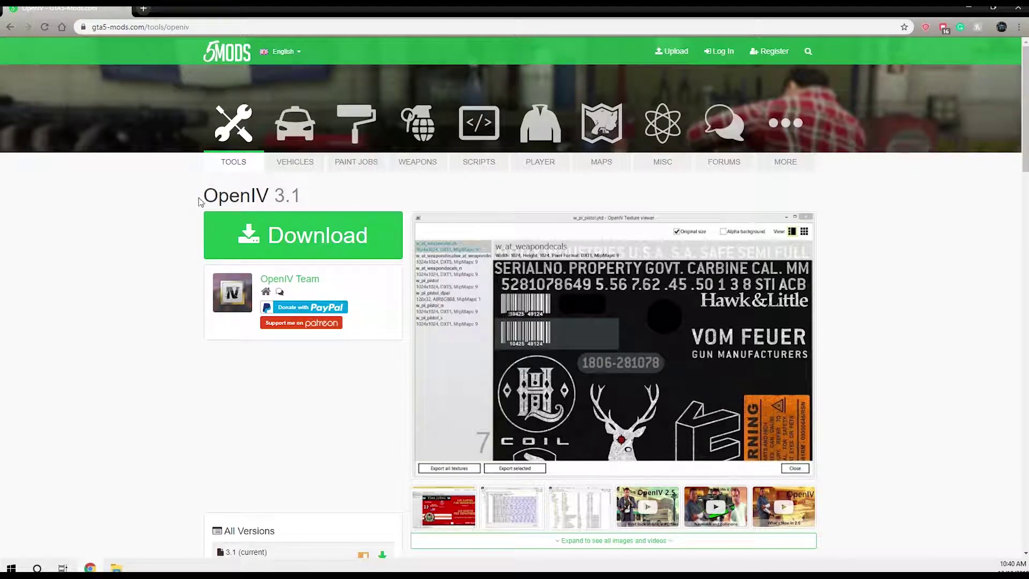
{"action": "left_click_drag", "start_coordinate": [206, 199], "coordinate": [262, 201]}
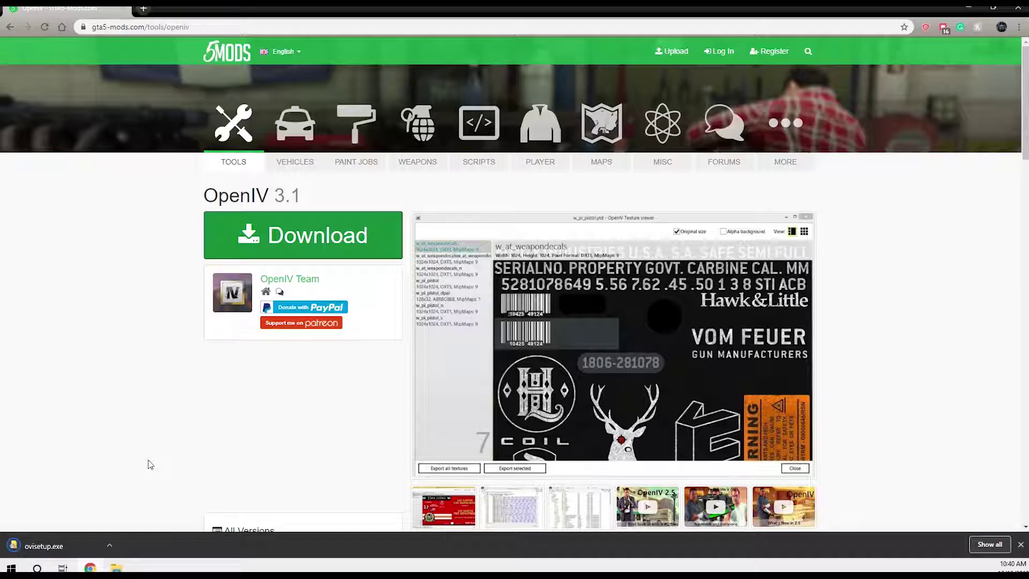
{"action": "left_click", "coordinate": [65, 545]}
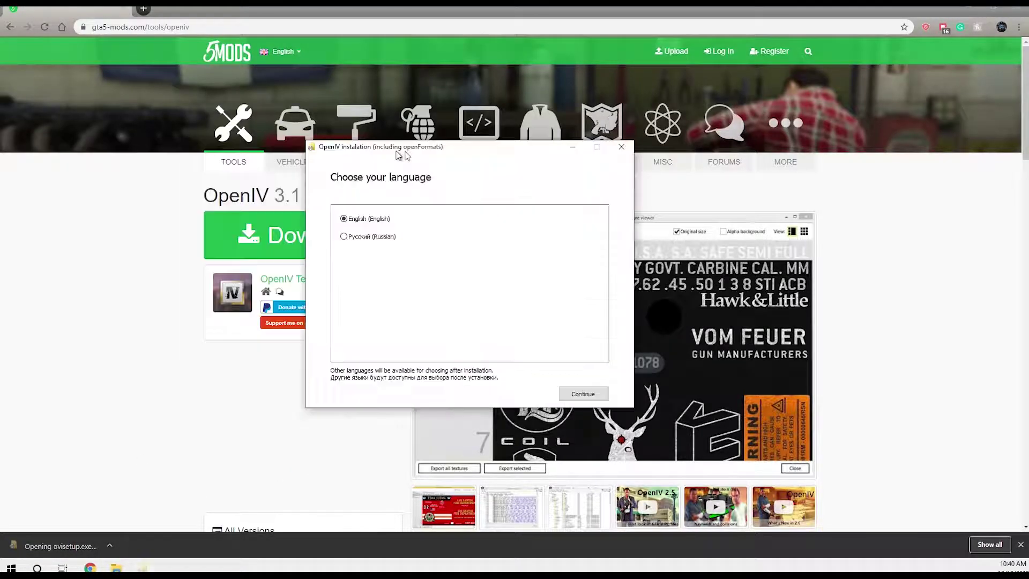
Keep English in the OpenIV installer, accept the license agreement, and continue to installation options
{"action": "left_click", "coordinate": [973, 8]}
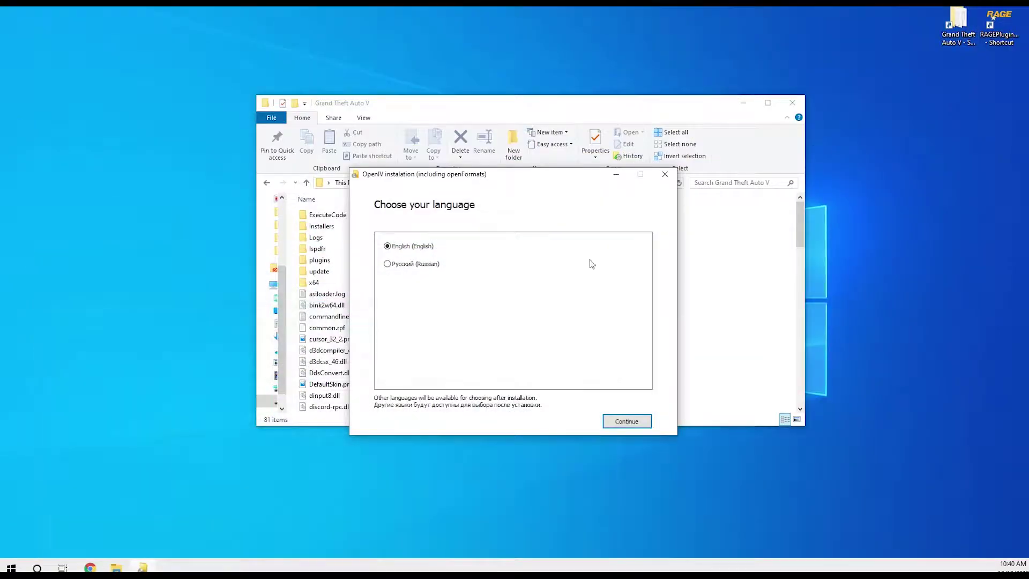
{"action": "mouse_move", "coordinate": [497, 172]}
{"action": "left_mouse_down"}
{"action": "mouse_move", "coordinate": [497, 147]}
{"action": "mouse_move", "coordinate": [500, 179]}
{"action": "left_mouse_up"}
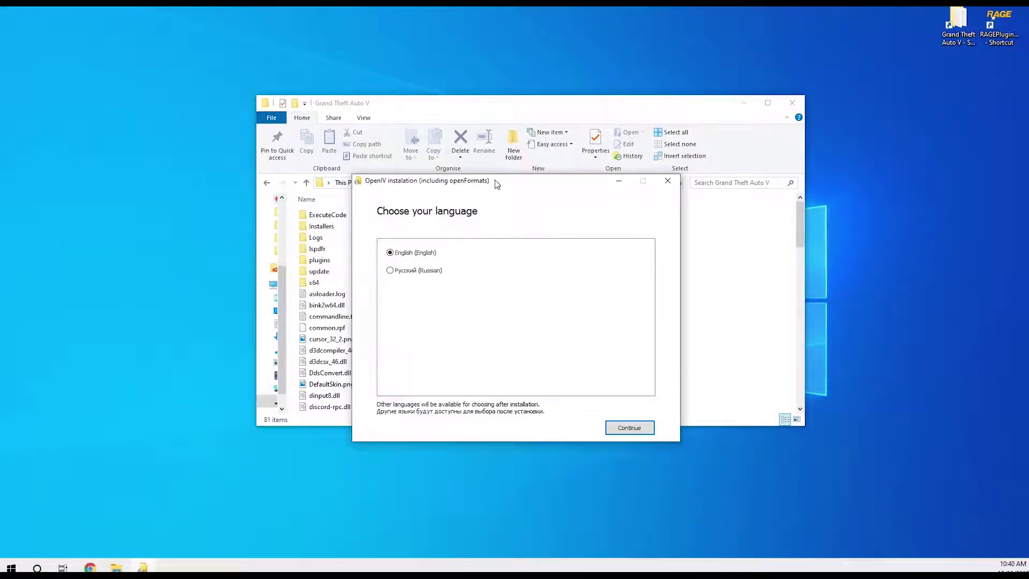
{"action": "left_click", "coordinate": [621, 431]}
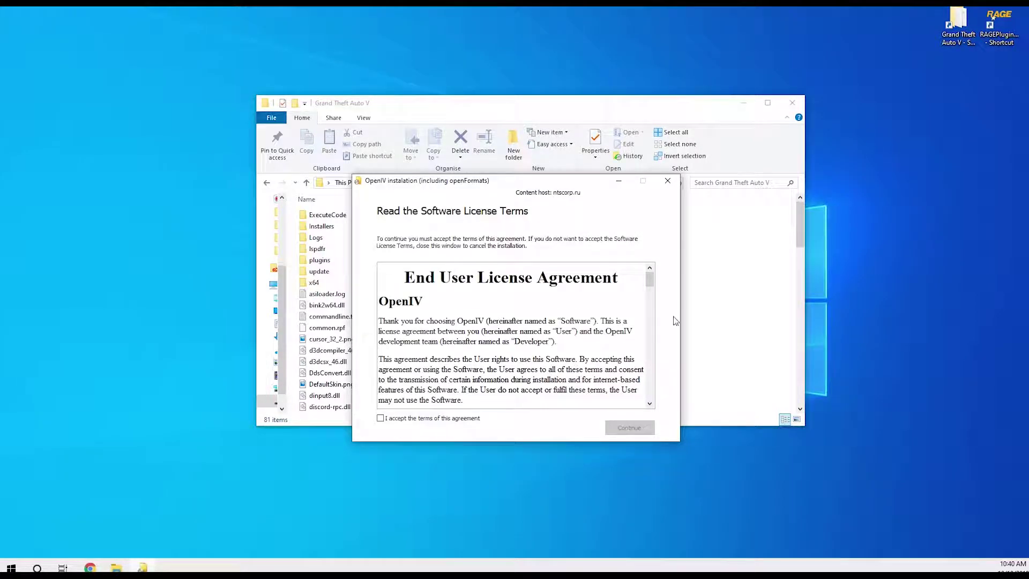
{"action": "left_click_drag", "start_coordinate": [649, 279], "coordinate": [646, 414]}
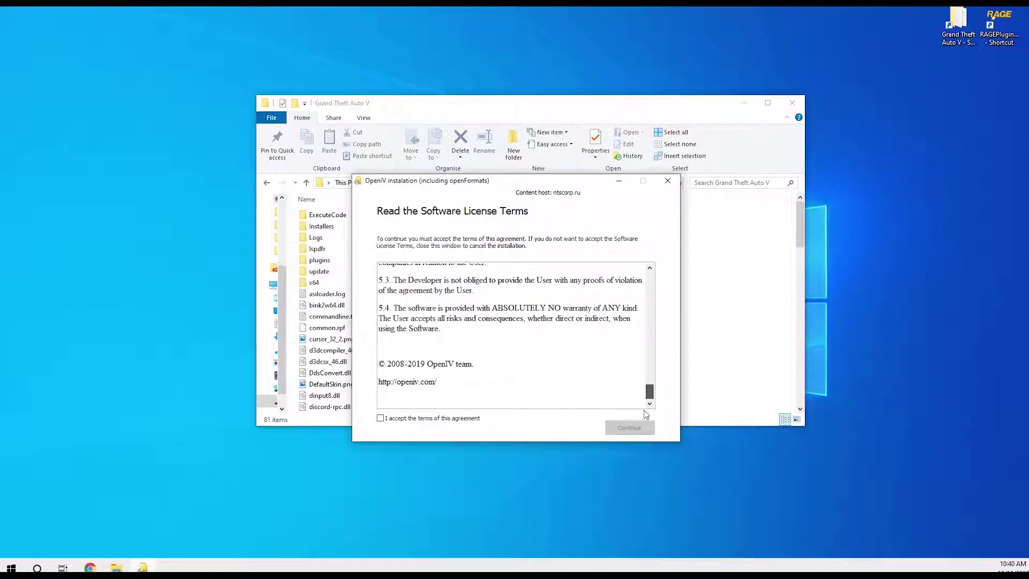
{"action": "left_click", "coordinate": [409, 418]}
{"action": "left_click", "coordinate": [633, 429]}
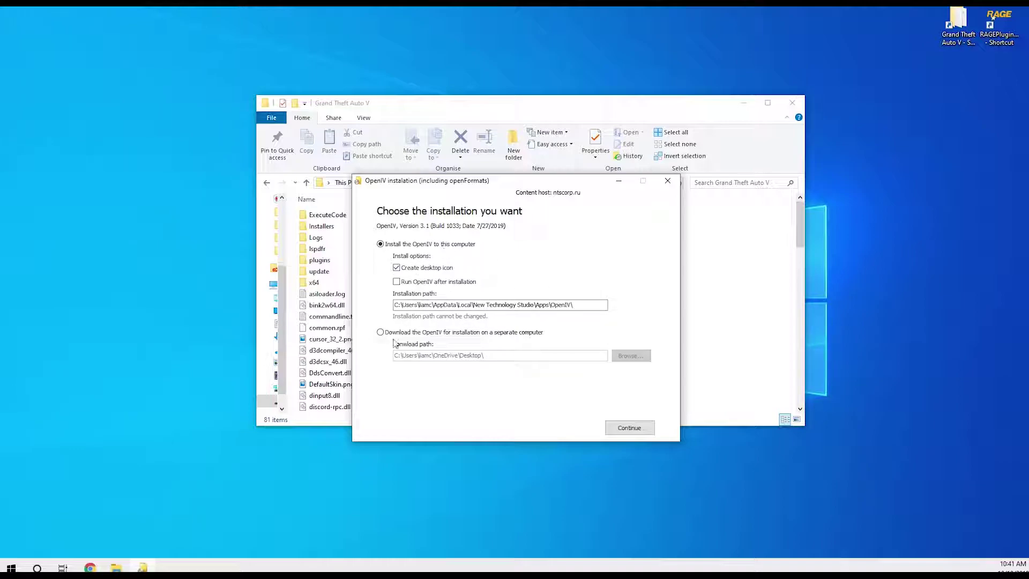
Install OpenIV on this computer, approving the 24.3 Mb download, and close the finished installer
{"action": "left_click", "coordinate": [645, 427]}
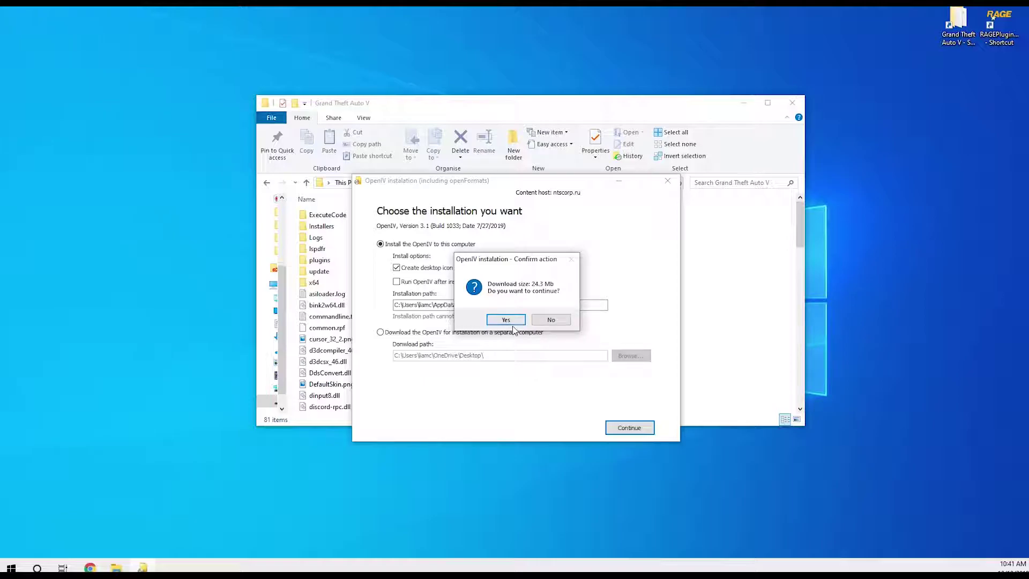
{"action": "left_click", "coordinate": [507, 320]}
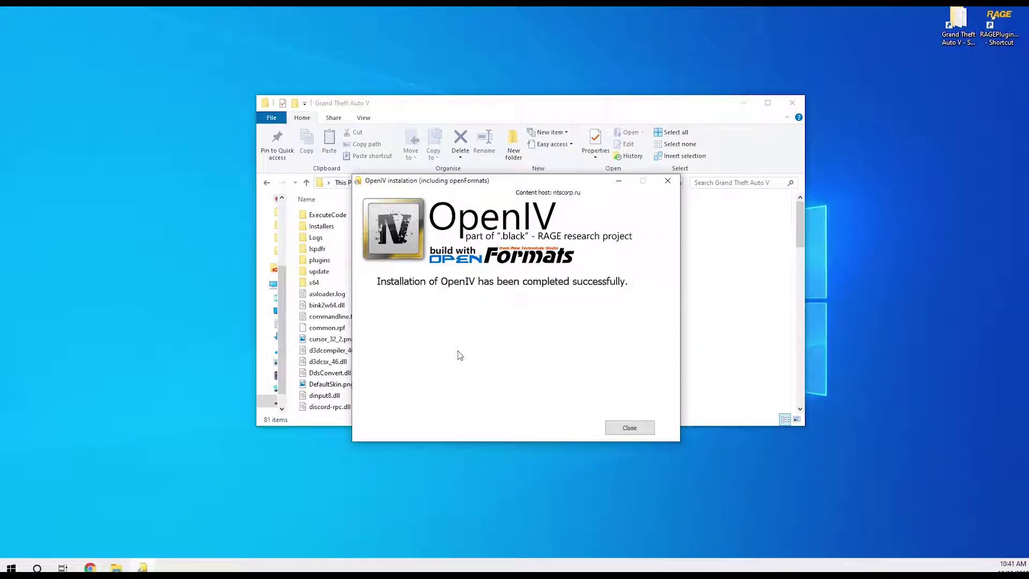
{"action": "left_click", "coordinate": [631, 429]}
Move the OpenIV desktop shortcut to the top-right corner beside the Grand Theft Auto V shortcut
{"action": "scroll", "coordinate": [439, 285], "scroll_direction": "down", "scroll_amount": 5}
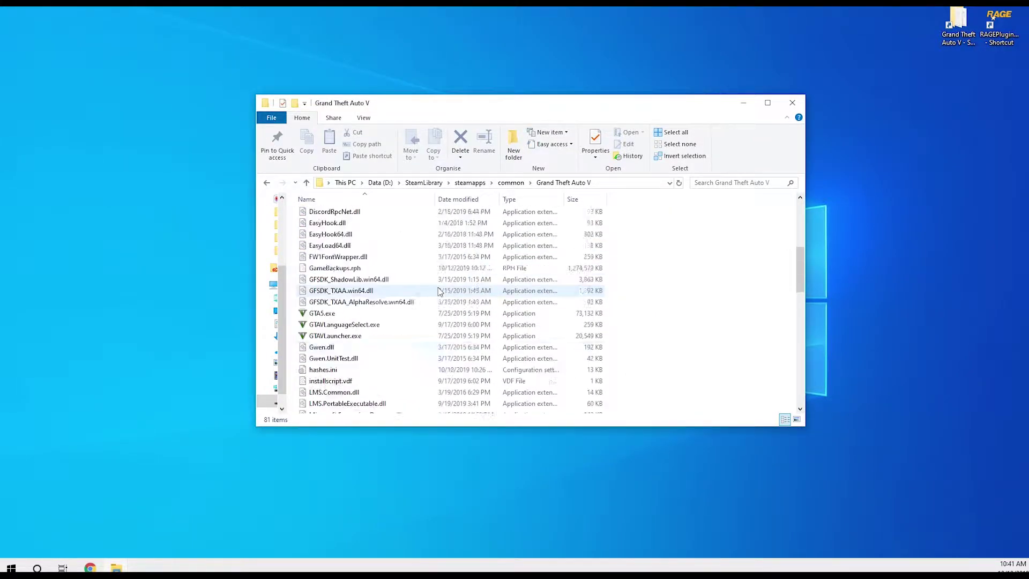
{"action": "scroll", "coordinate": [440, 284], "scroll_direction": "up", "scroll_amount": 5}
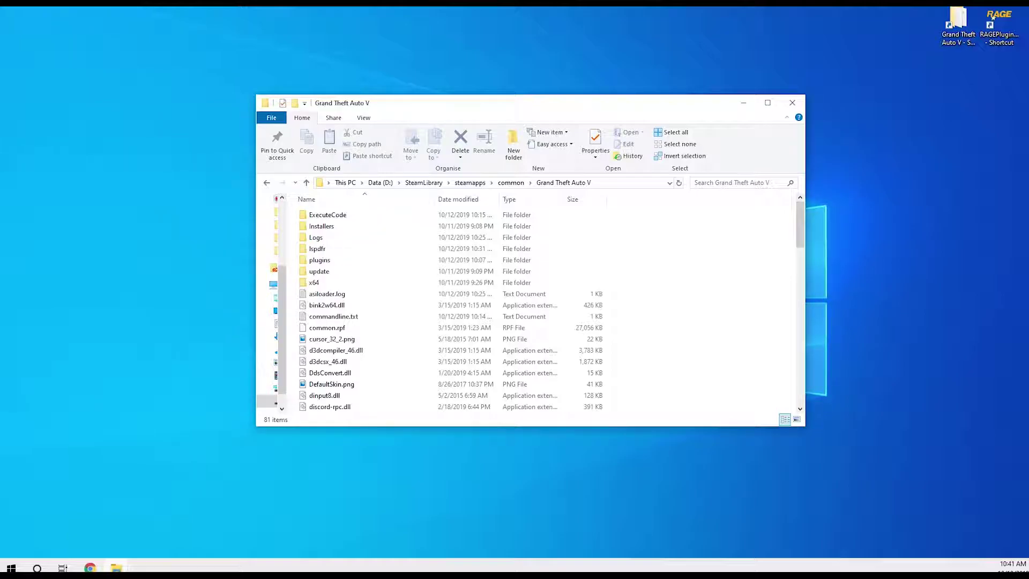
{"action": "left_click_drag", "start_coordinate": [172, 255], "coordinate": [911, 33]}
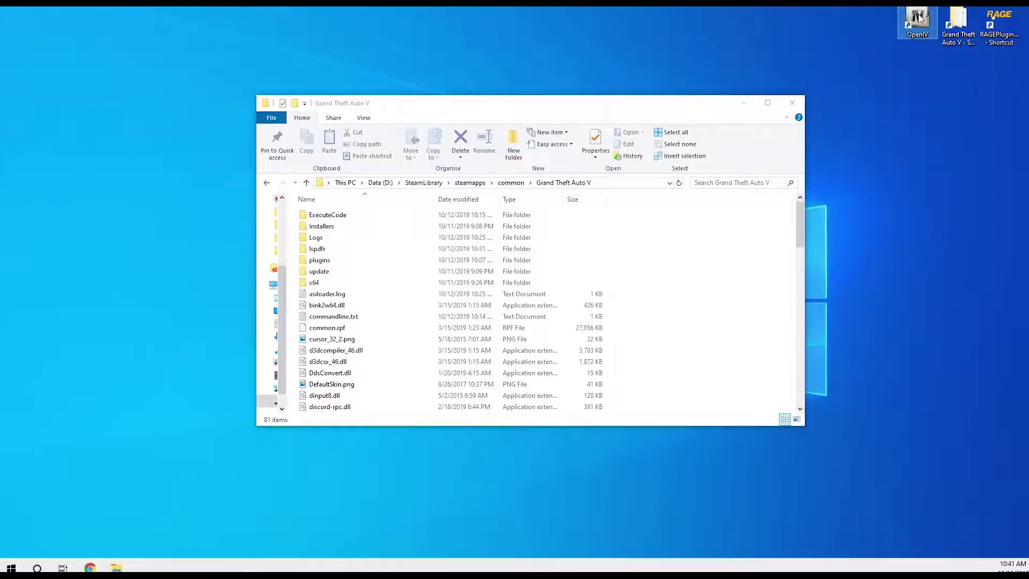
{"action": "left_click", "coordinate": [749, 215]}
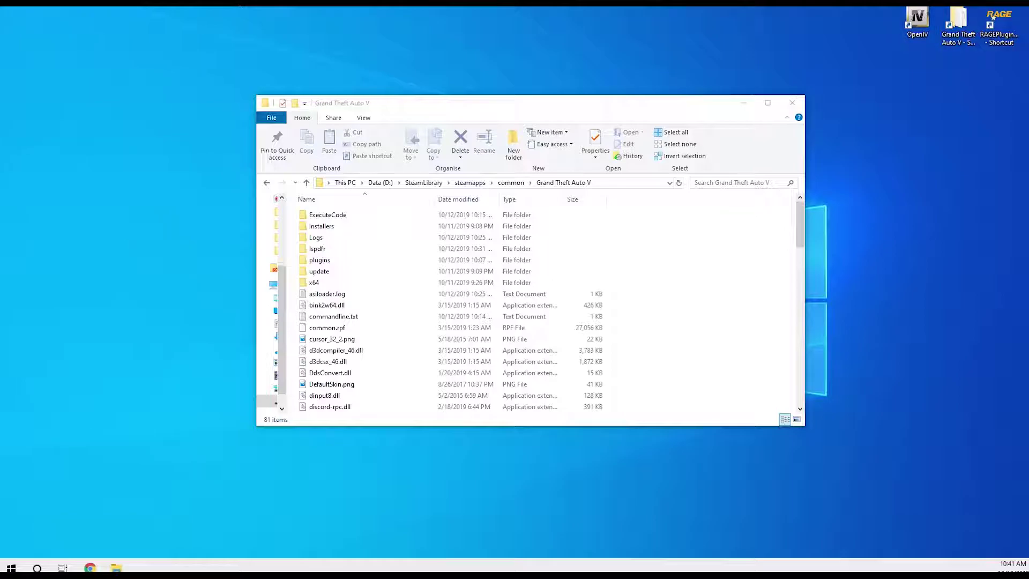
Launch OpenIV, select Grand Theft Auto V for Windows, and focus the game location field
{"action": "double_click", "coordinate": [917, 24]}
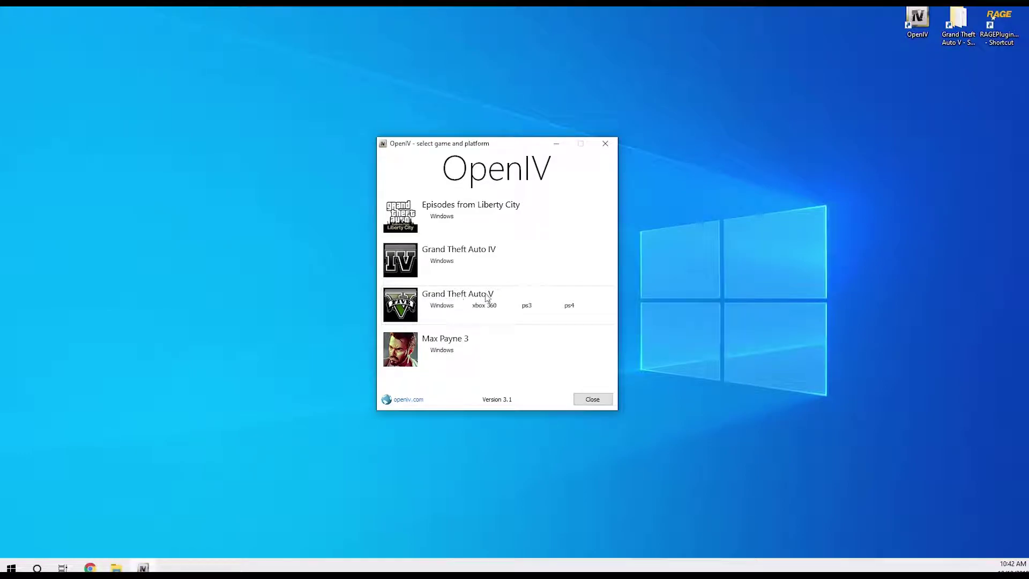
{"action": "left_click", "coordinate": [438, 309]}
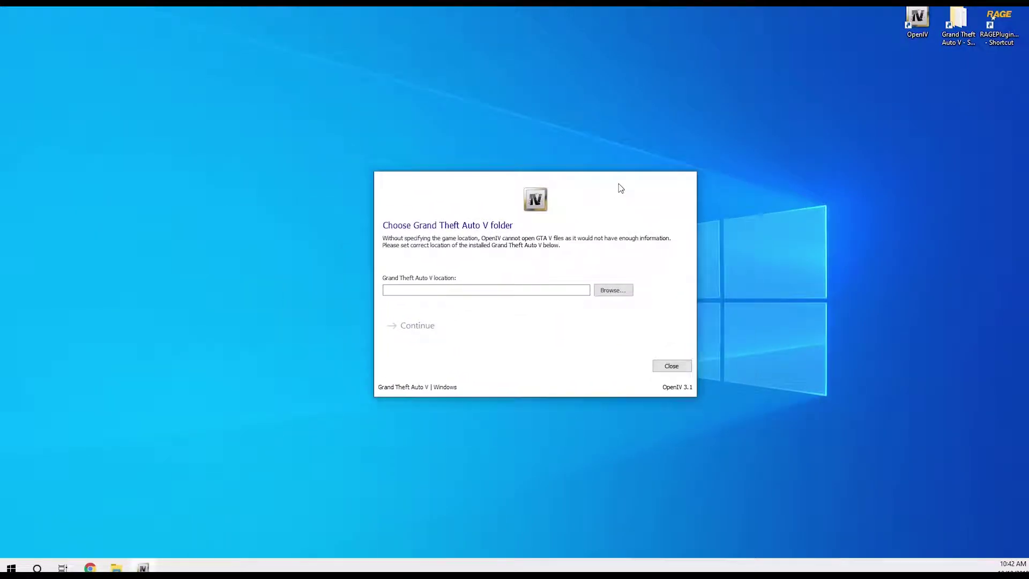
{"action": "left_click_drag", "start_coordinate": [524, 208], "coordinate": [502, 192]}
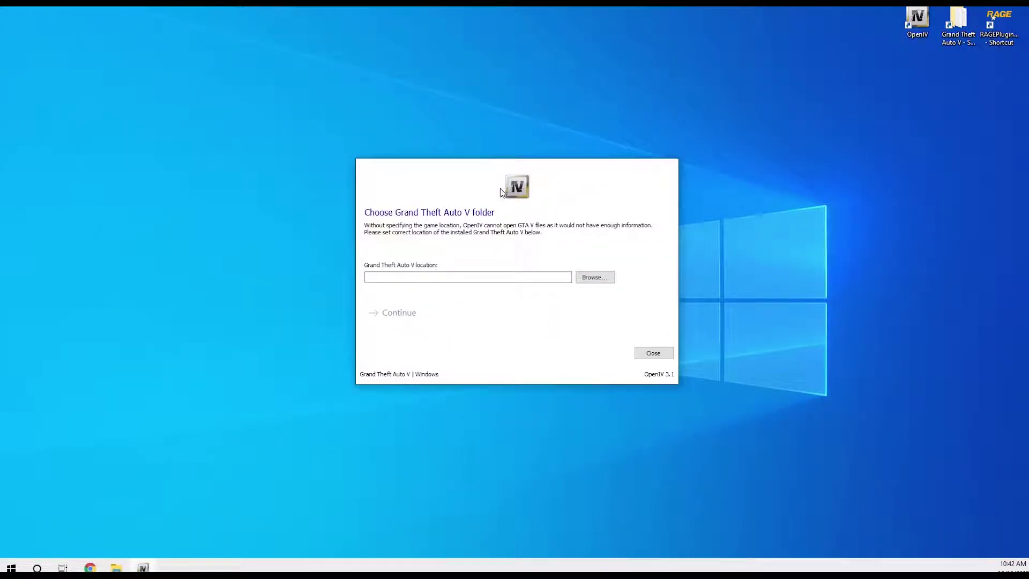
{"action": "left_click", "coordinate": [421, 278]}
Bring back File Explorer and reopen the Grand Theft Auto V folder from common
{"action": "left_click", "coordinate": [119, 562]}
{"action": "left_click", "coordinate": [169, 514]}
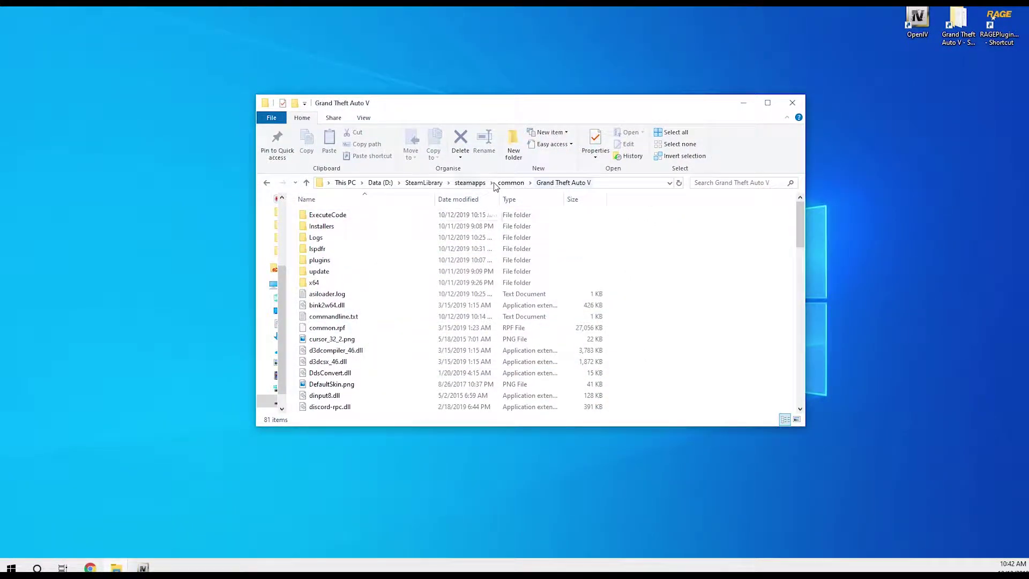
{"action": "left_click", "coordinate": [510, 182]}
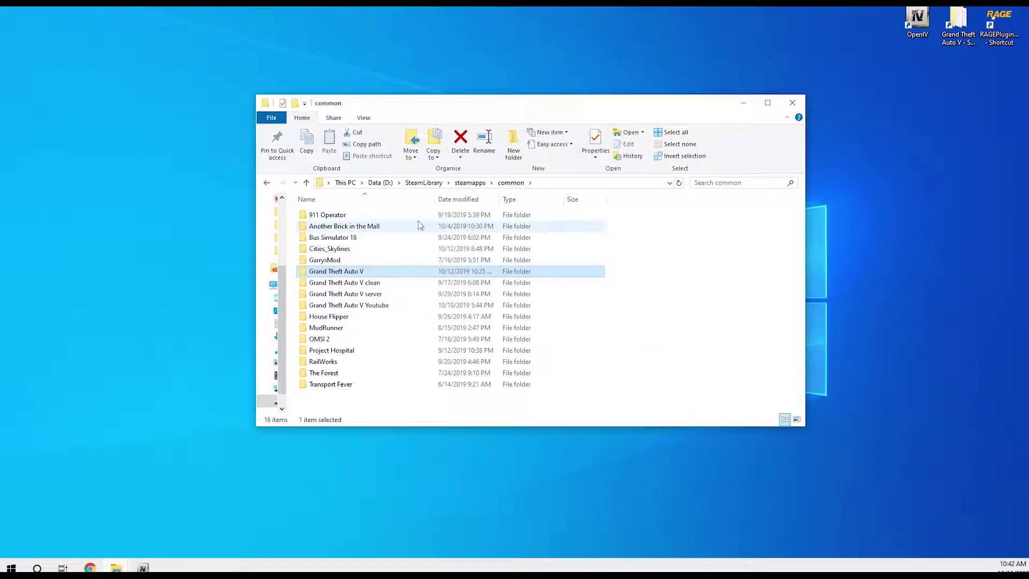
{"action": "double_click", "coordinate": [367, 272]}
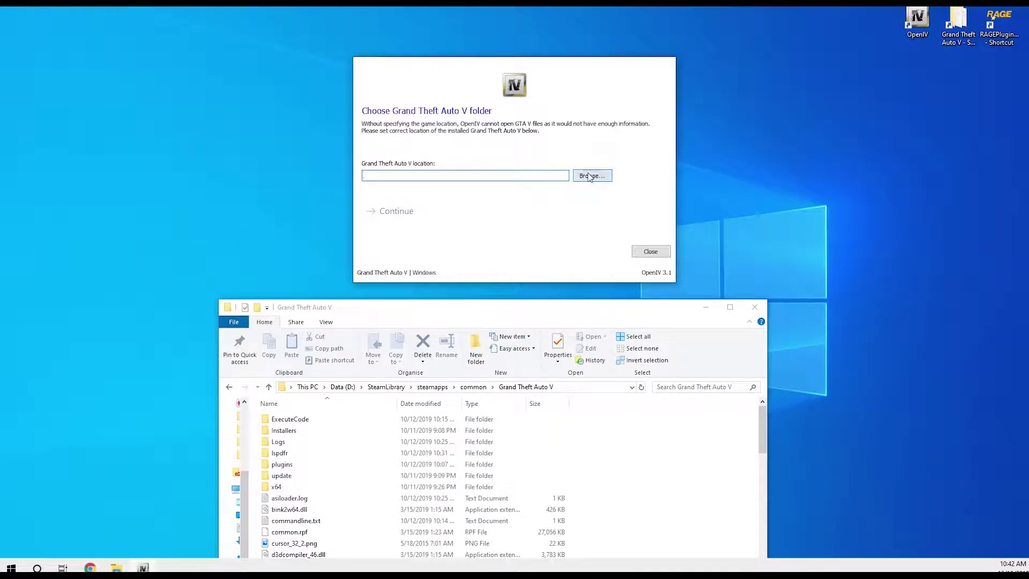
Set D:\SteamLibrary\steamapps\common\Grand Theft Auto V as OpenIV's game location
{"action": "left_click", "coordinate": [590, 177]}
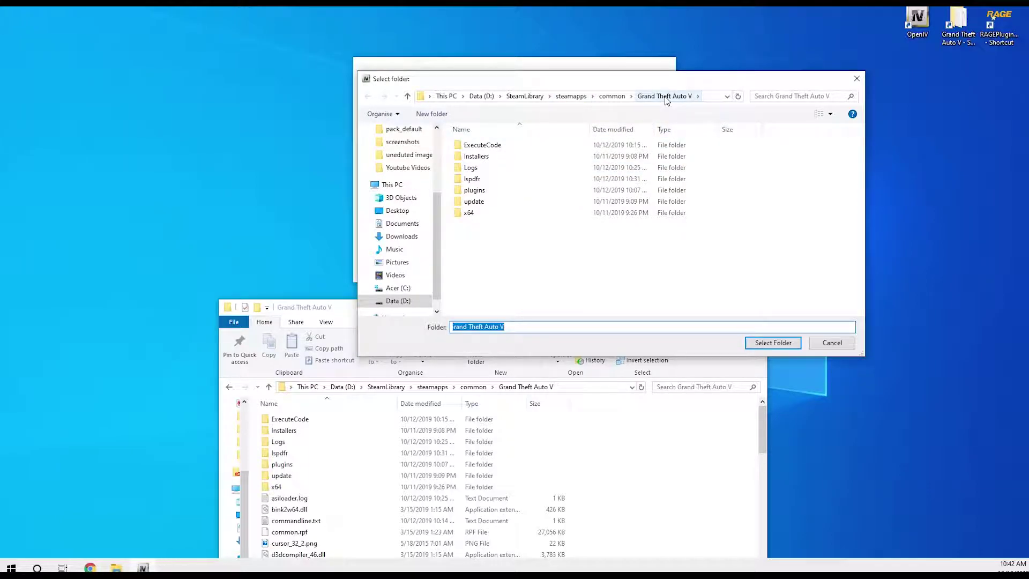
{"action": "left_click", "coordinate": [611, 96]}
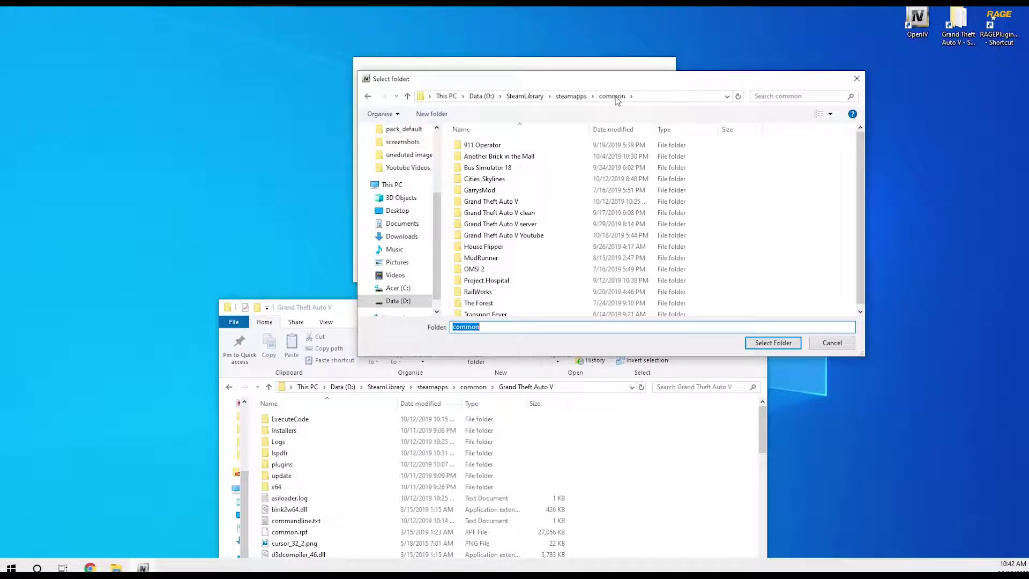
{"action": "left_click", "coordinate": [519, 202]}
{"action": "left_click", "coordinate": [773, 344]}
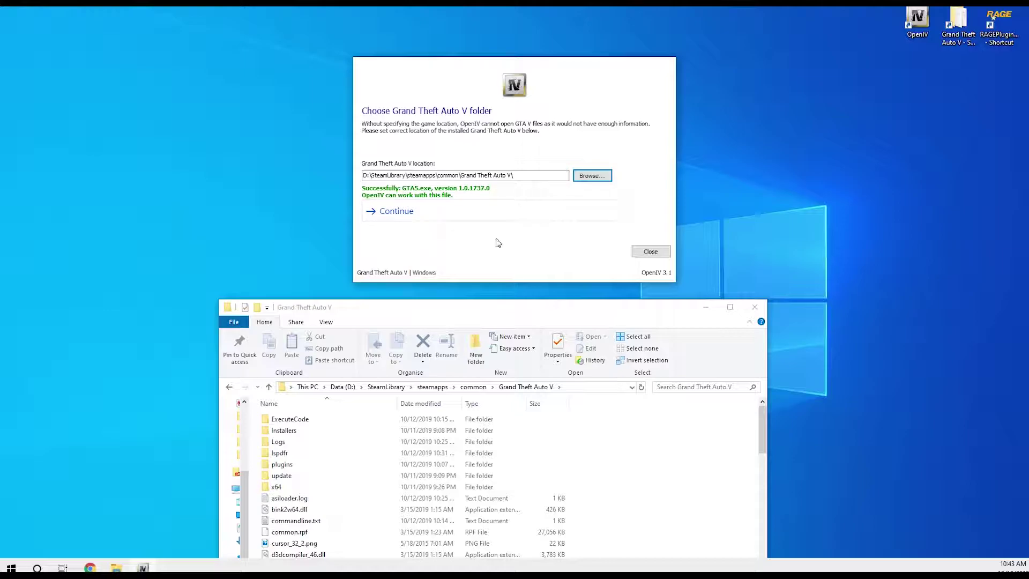
Continue past the detected game folder and backups reminder, then decline the what's-new video
{"action": "left_click", "coordinate": [429, 220]}
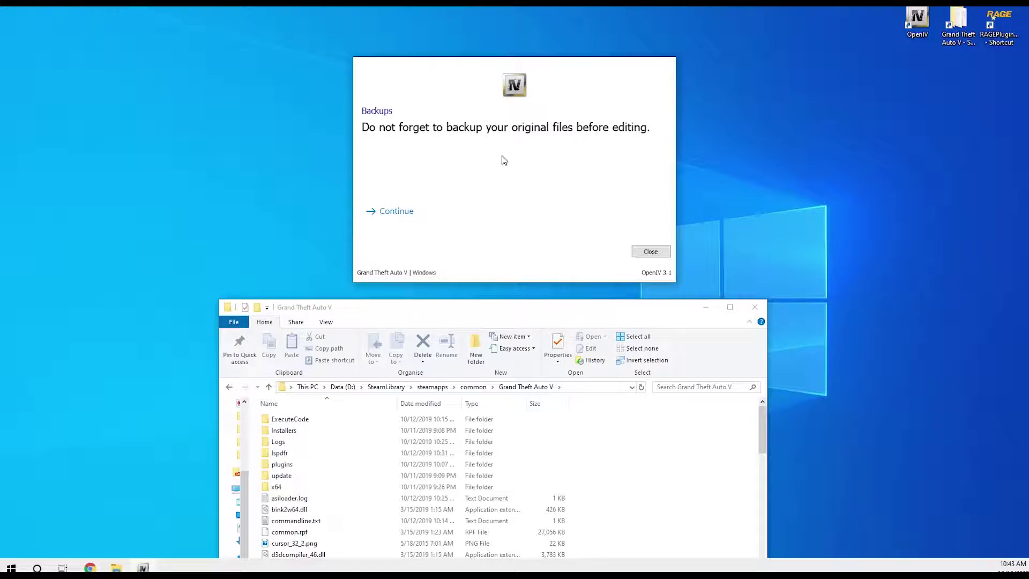
{"action": "left_click", "coordinate": [421, 220]}
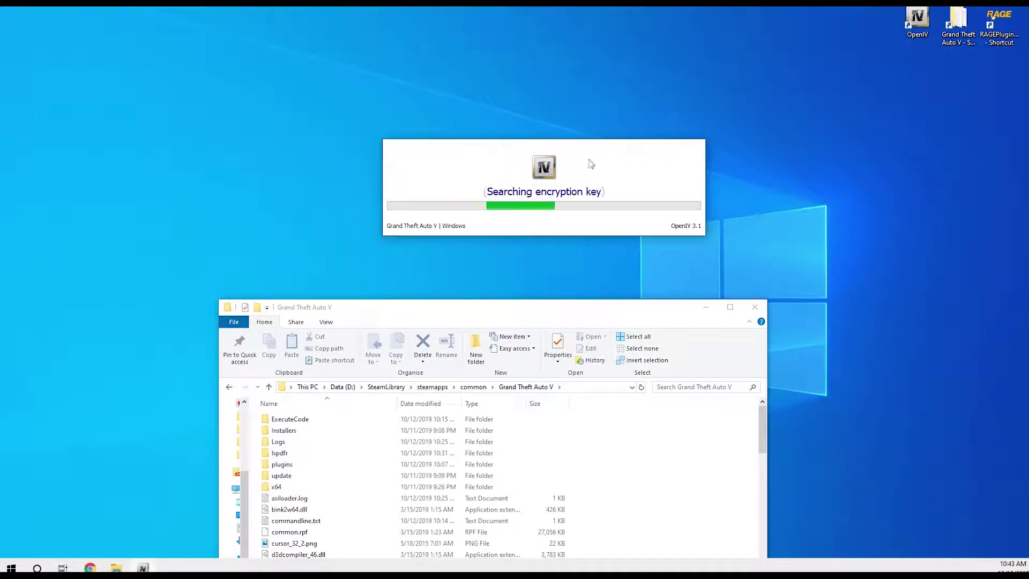
{"action": "left_click", "coordinate": [706, 307]}
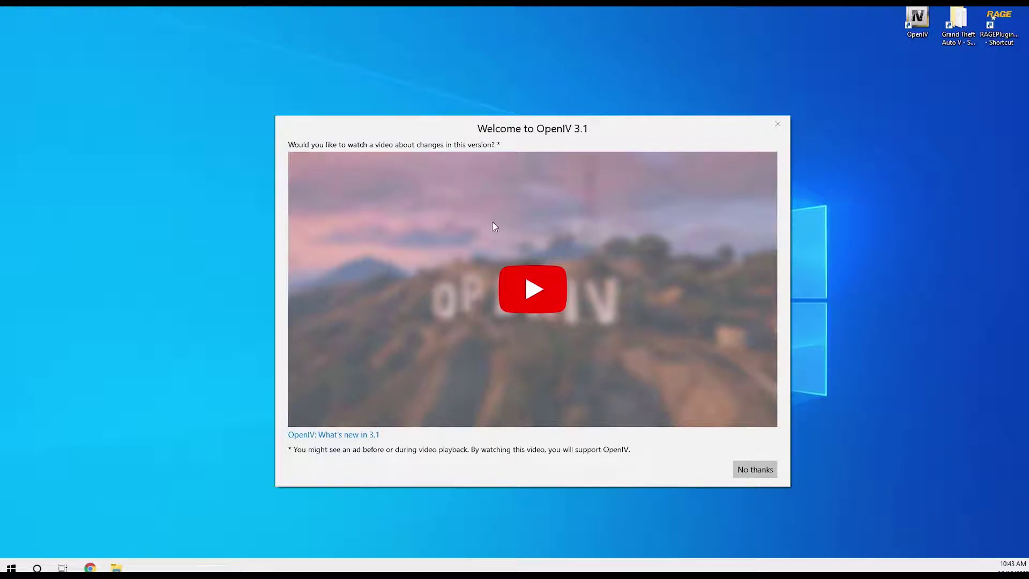
{"action": "left_click", "coordinate": [755, 470]}
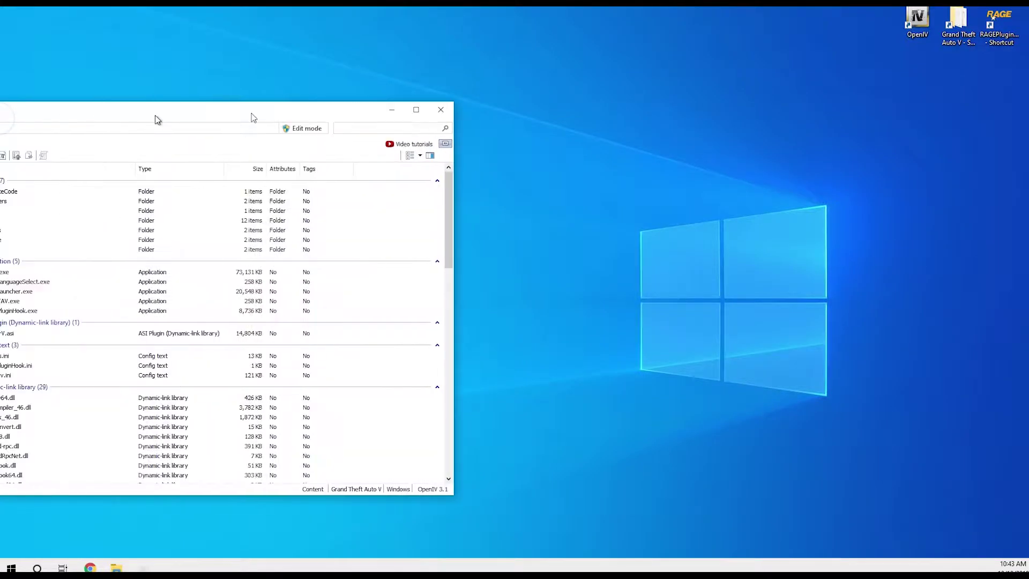
Centre OpenIV, open the game folder shortcut beside it, go up to common and select Grand Theft Auto V
{"action": "left_click_drag", "start_coordinate": [156, 120], "coordinate": [521, 91]}
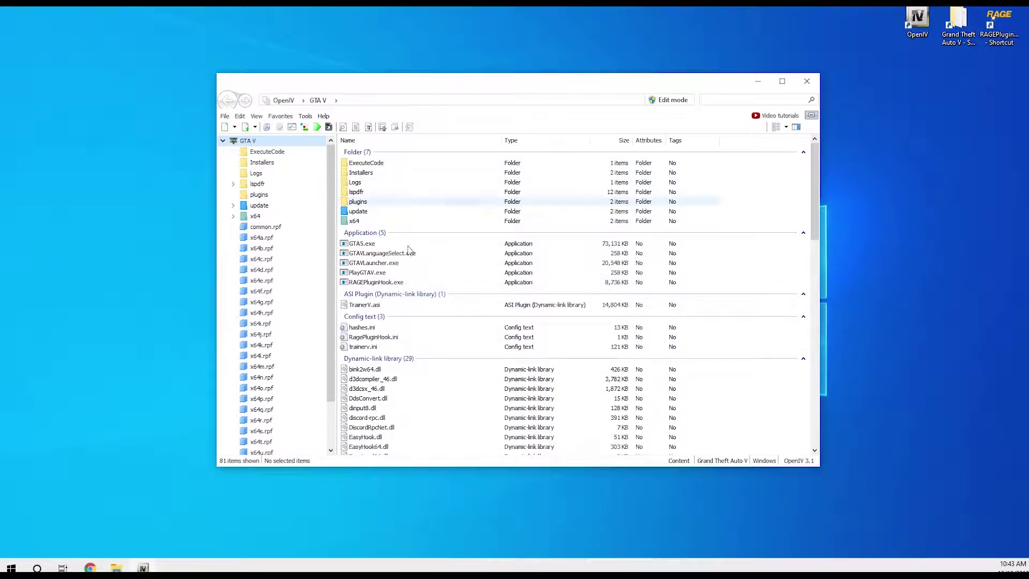
{"action": "double_click", "coordinate": [958, 22]}
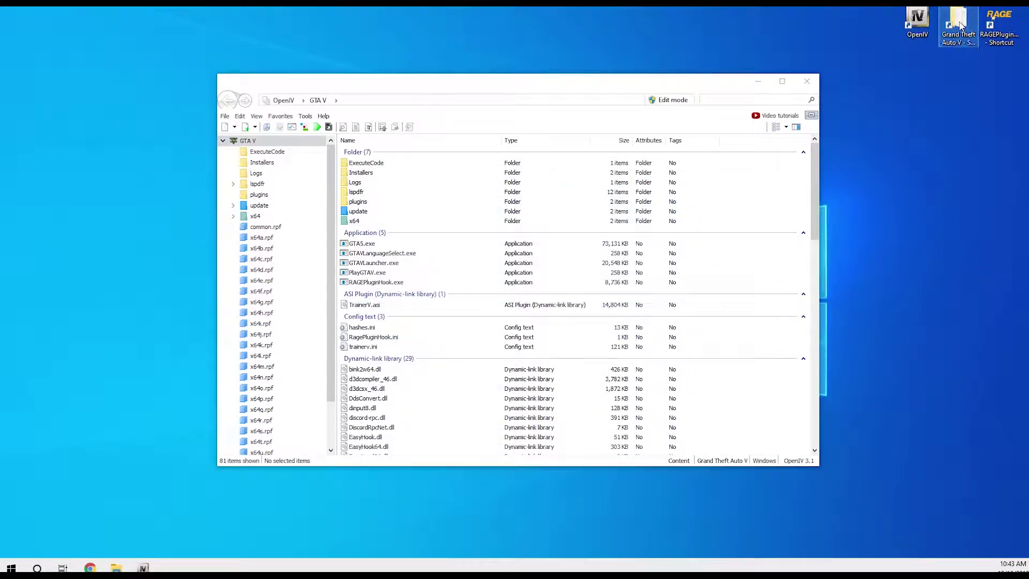
{"action": "left_click_drag", "start_coordinate": [519, 13], "coordinate": [709, 98]}
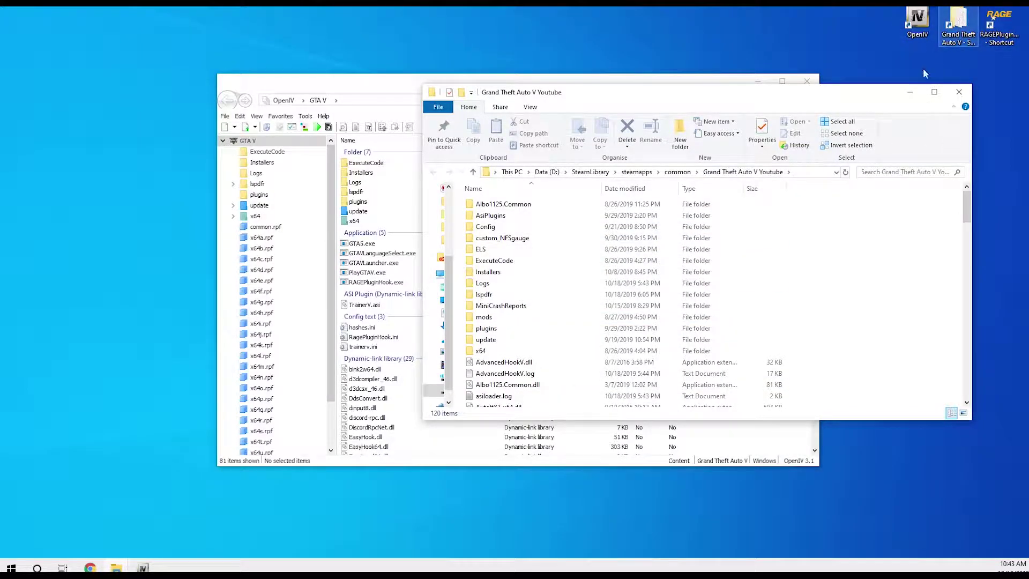
{"action": "left_click", "coordinate": [677, 172]}
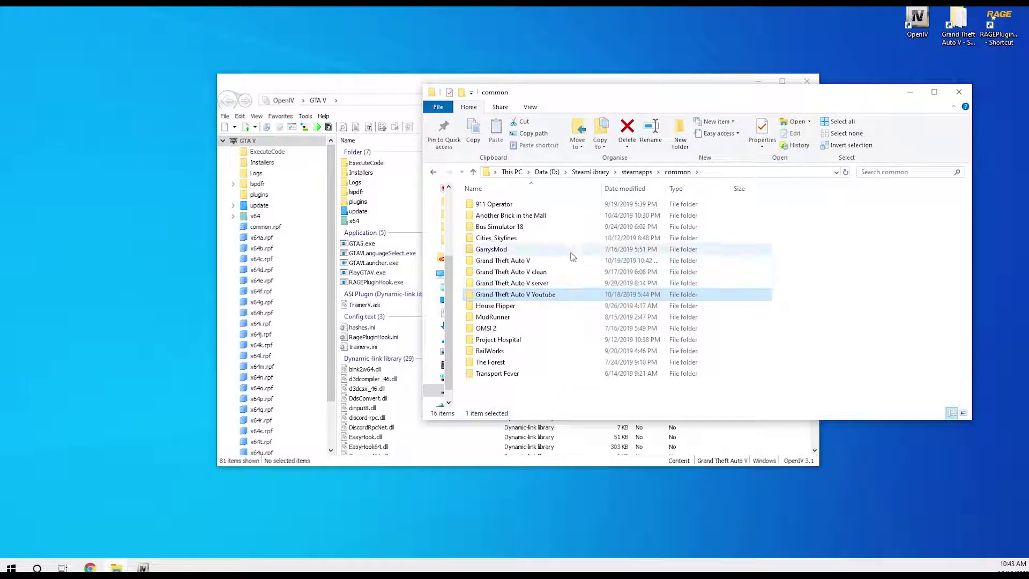
{"action": "left_click", "coordinate": [552, 262]}
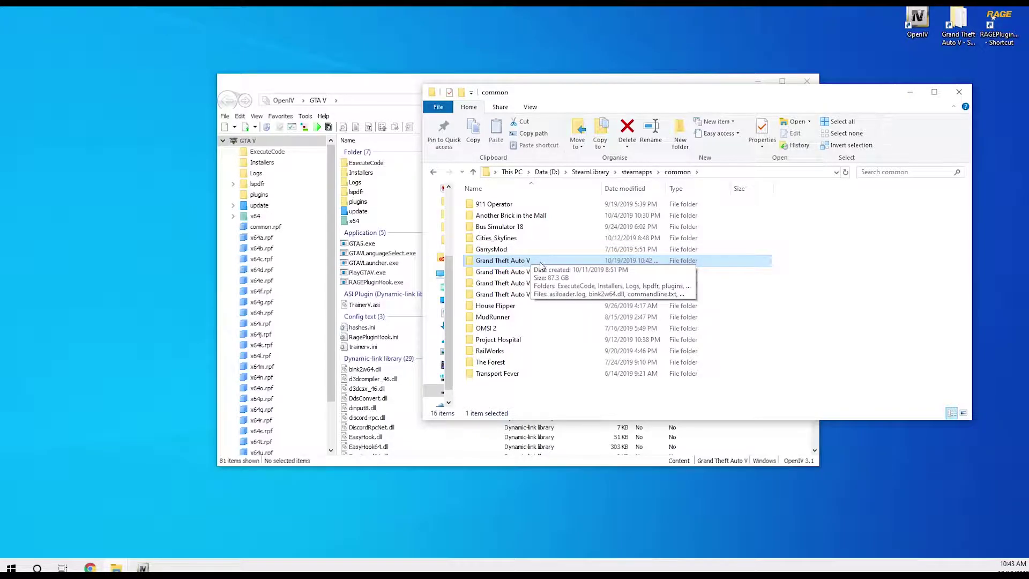
Create a Grand Theft Auto V folder shortcut and move it out of the common folder
{"action": "right_click", "coordinate": [540, 261]}
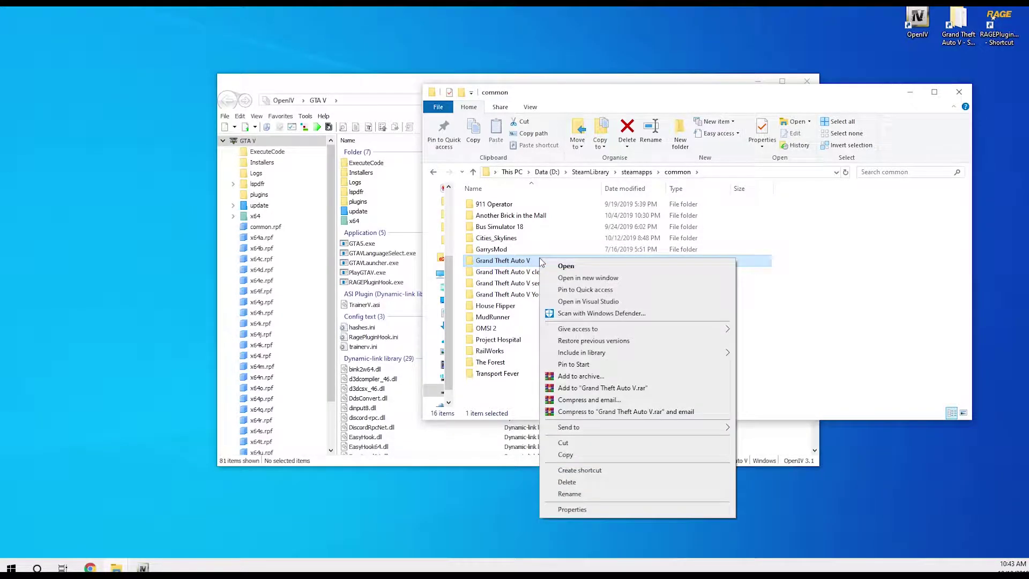
{"action": "left_click", "coordinate": [611, 469]}
{"action": "left_click_drag", "start_coordinate": [540, 386], "coordinate": [609, 391]}
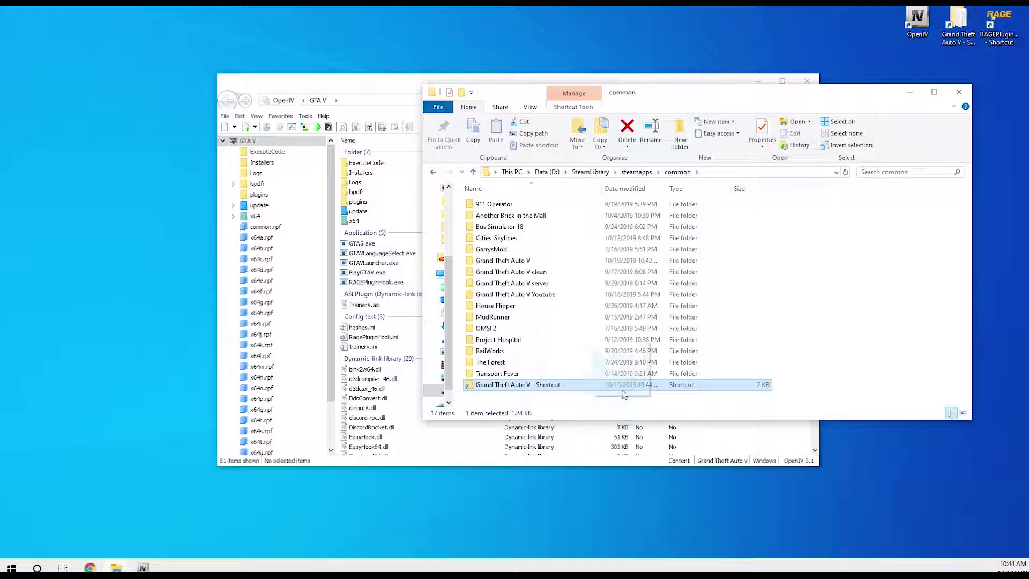
{"action": "key", "text": "Delete"}
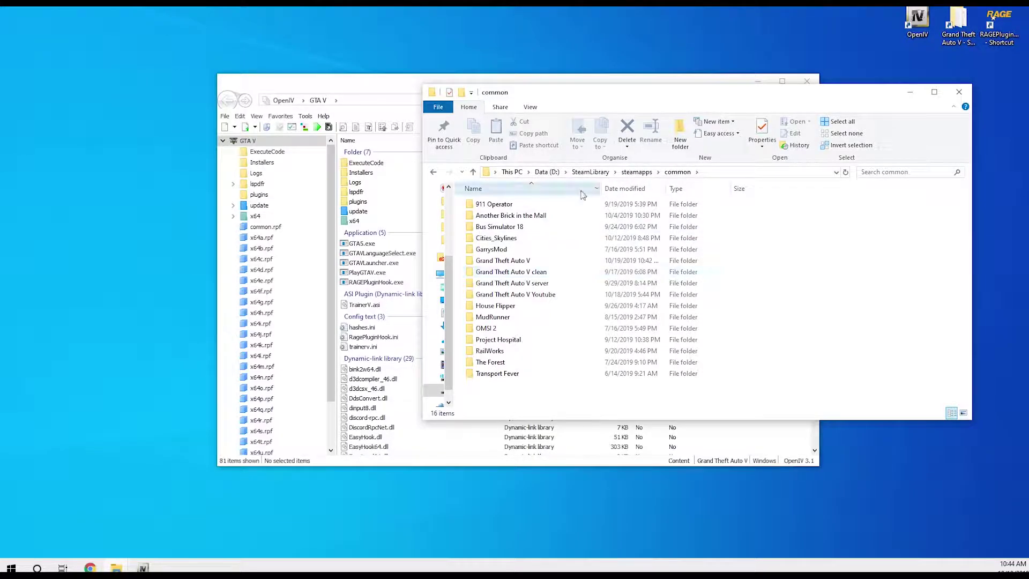
Open the Grand Theft Auto V folder, move OpenIV left and place Explorer to its right
{"action": "double_click", "coordinate": [546, 261]}
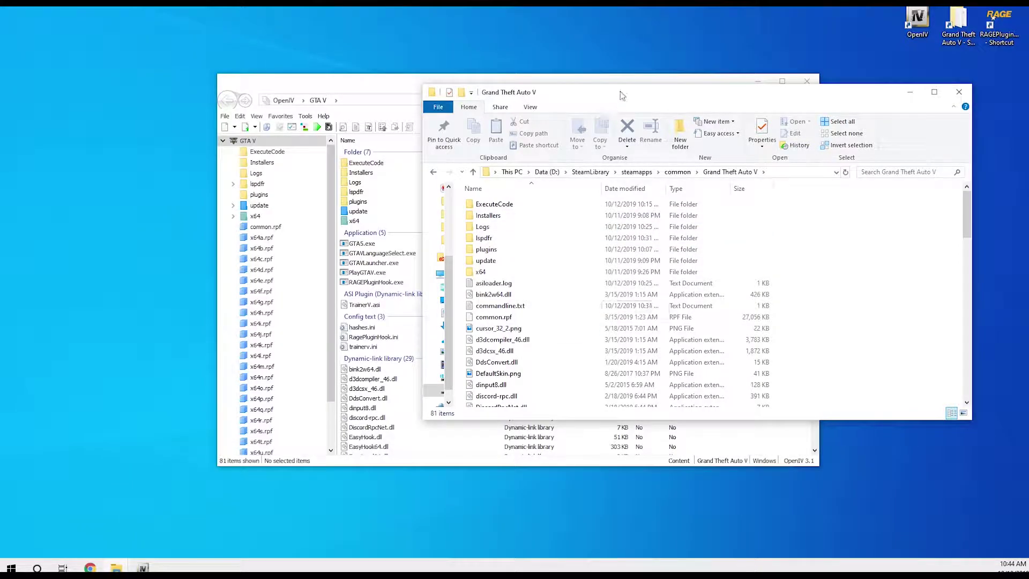
{"action": "left_click_drag", "start_coordinate": [641, 98], "coordinate": [872, 164]}
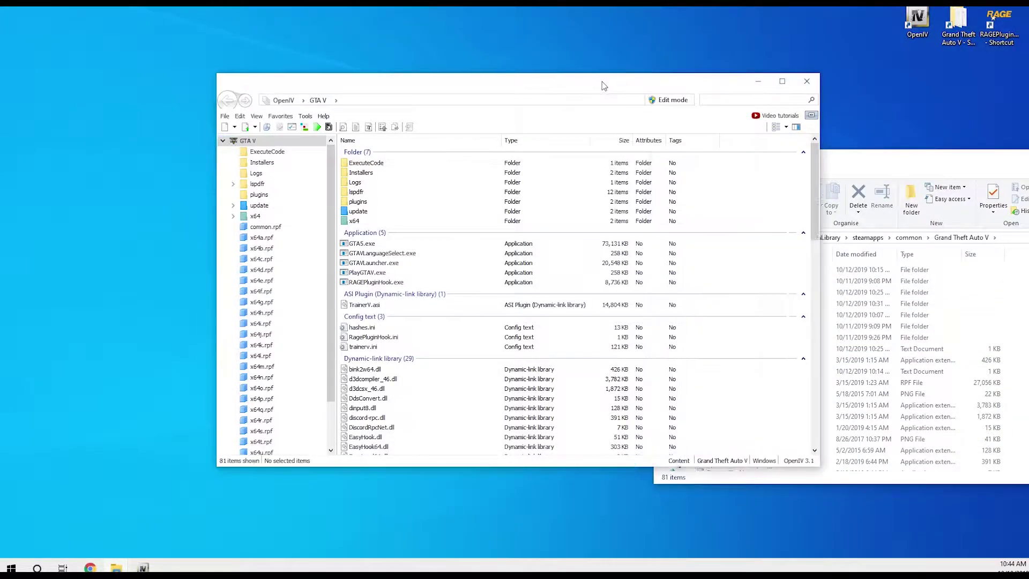
{"action": "left_click_drag", "start_coordinate": [602, 82], "coordinate": [449, 87]}
{"action": "left_click_drag", "start_coordinate": [841, 159], "coordinate": [732, 111]}
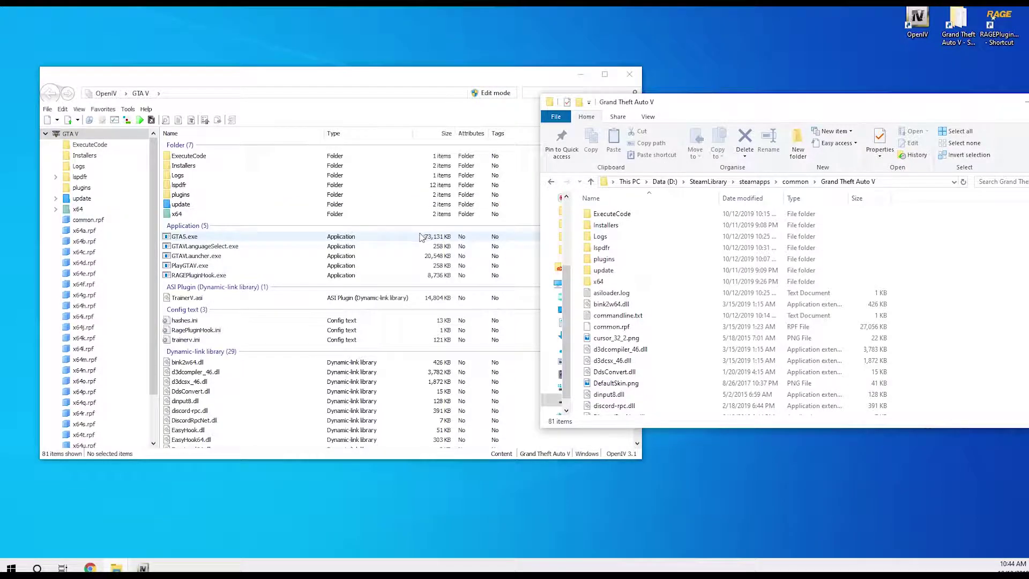
Nudge OpenIV up-left and narrow the Explorer window so it sits right beside OpenIV
{"action": "left_click", "coordinate": [392, 76]}
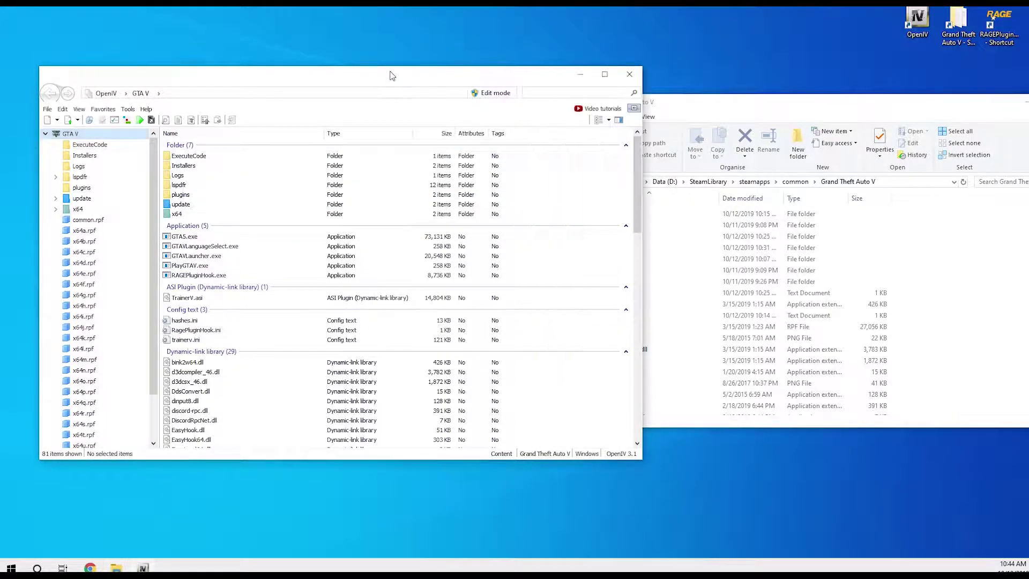
{"action": "left_click_drag", "start_coordinate": [389, 77], "coordinate": [380, 66]}
{"action": "left_click_drag", "start_coordinate": [717, 105], "coordinate": [645, 98]}
{"action": "left_click_drag", "start_coordinate": [469, 220], "coordinate": [580, 220]}
{"action": "left_click_drag", "start_coordinate": [692, 101], "coordinate": [740, 106]}
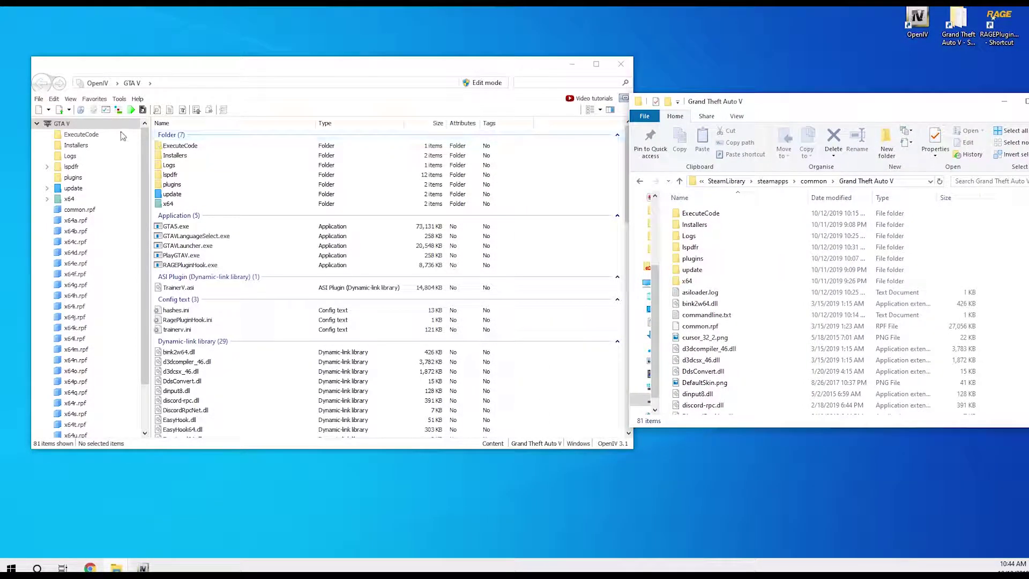
In Tools > ASI Manager, install OpenIV.ASI and agree to create the mods folder
{"action": "left_click", "coordinate": [119, 99]}
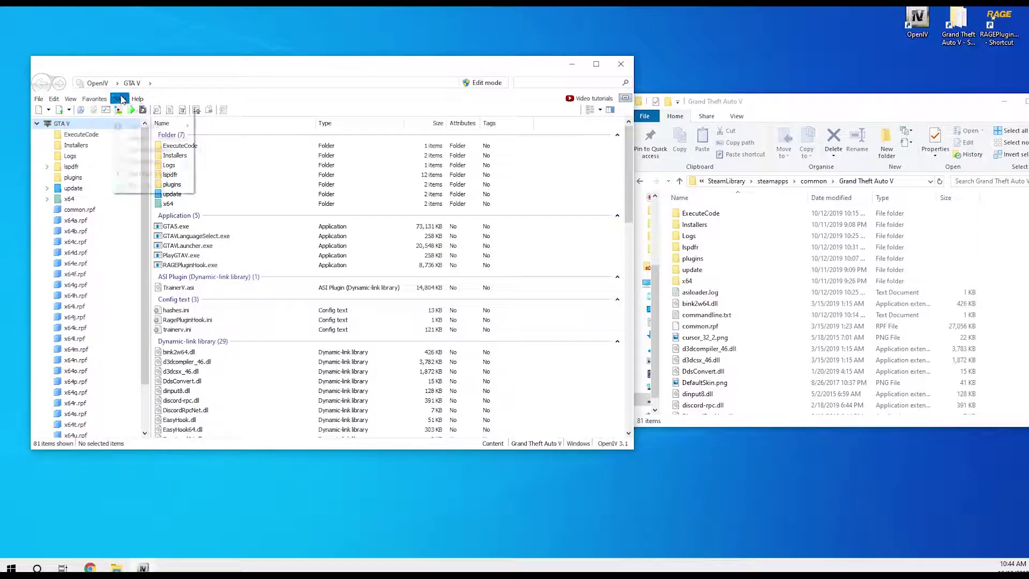
{"action": "left_click", "coordinate": [144, 162]}
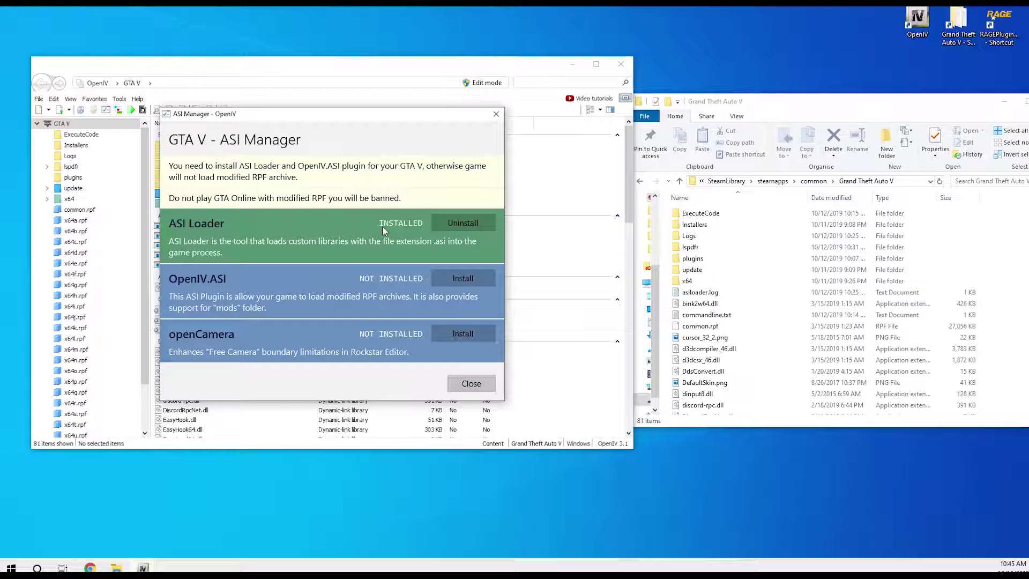
{"action": "left_click", "coordinate": [462, 277]}
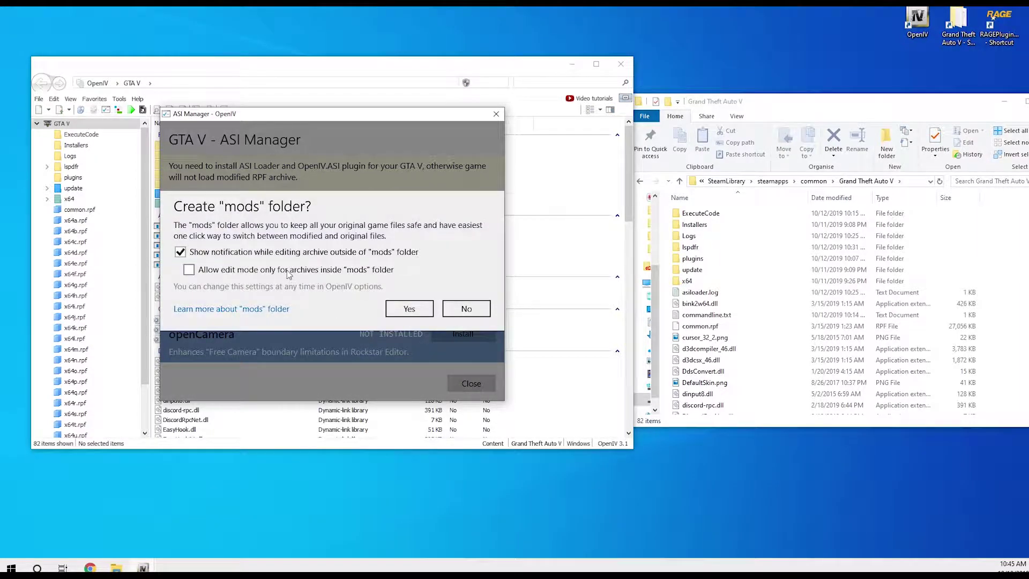
{"action": "left_click", "coordinate": [390, 305]}
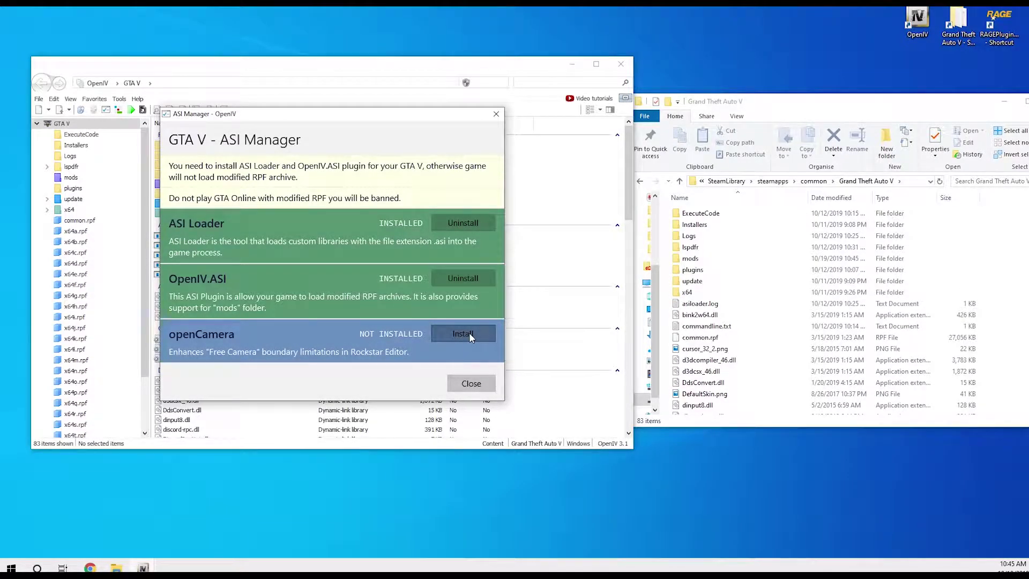
Install the openCamera plugin and close the ASI Manager
{"action": "left_click", "coordinate": [468, 332]}
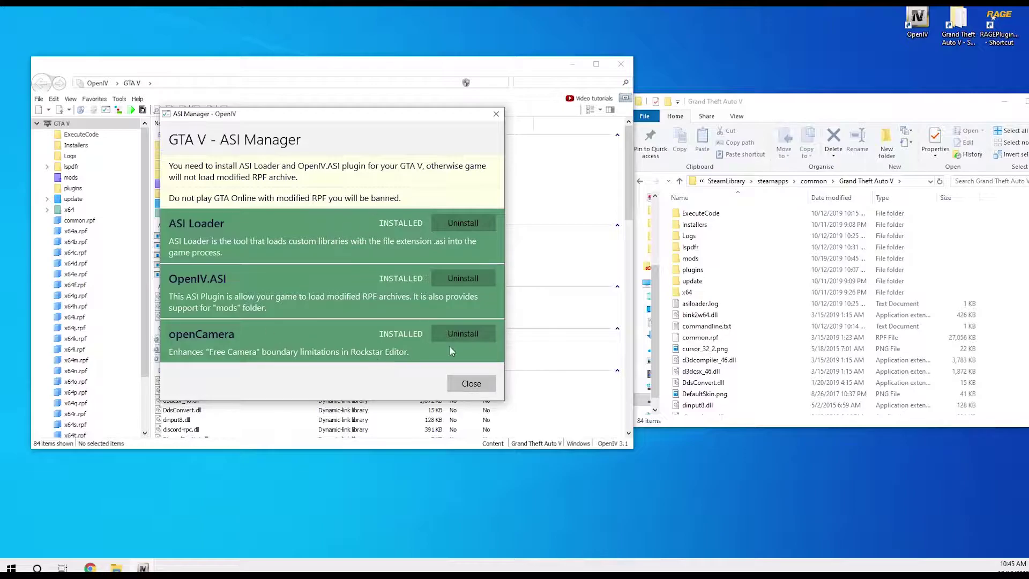
{"action": "left_click", "coordinate": [471, 384]}
{"action": "scroll", "coordinate": [402, 319], "scroll_direction": "down", "scroll_amount": 5}
{"action": "scroll", "coordinate": [394, 305], "scroll_direction": "up", "scroll_amount": 5}
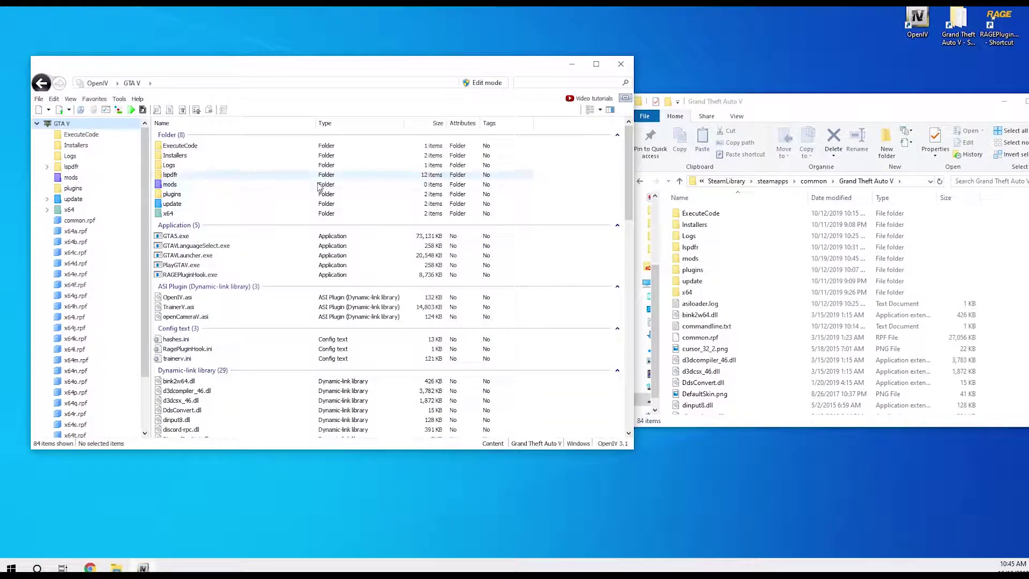
Check that the new mods folder is empty and return to the Grand Theft Auto V folder
{"action": "double_click", "coordinate": [717, 259]}
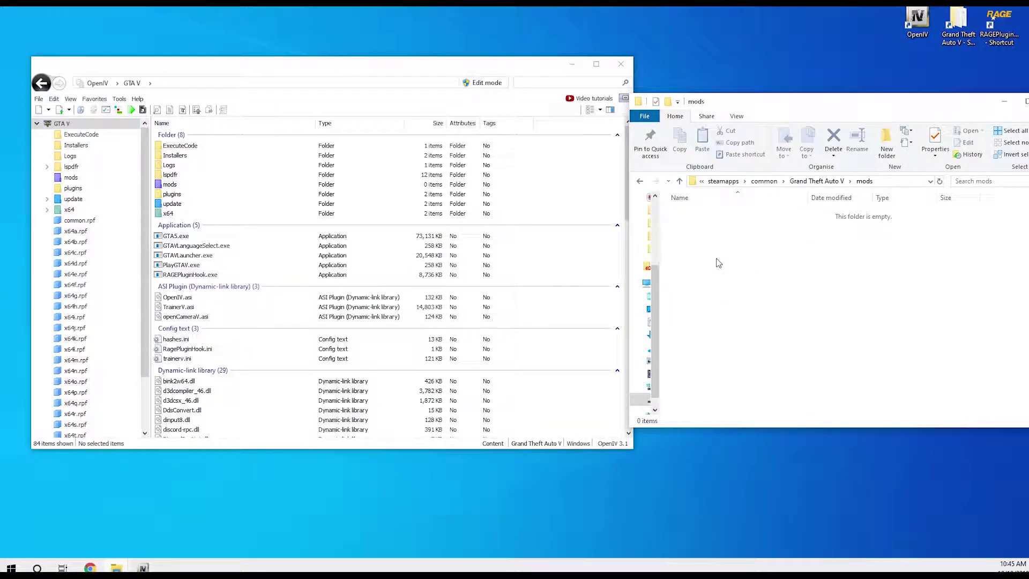
{"action": "key", "text": "alt+Left"}
{"action": "double_click", "coordinate": [692, 259]}
{"action": "key", "text": "alt+Left"}
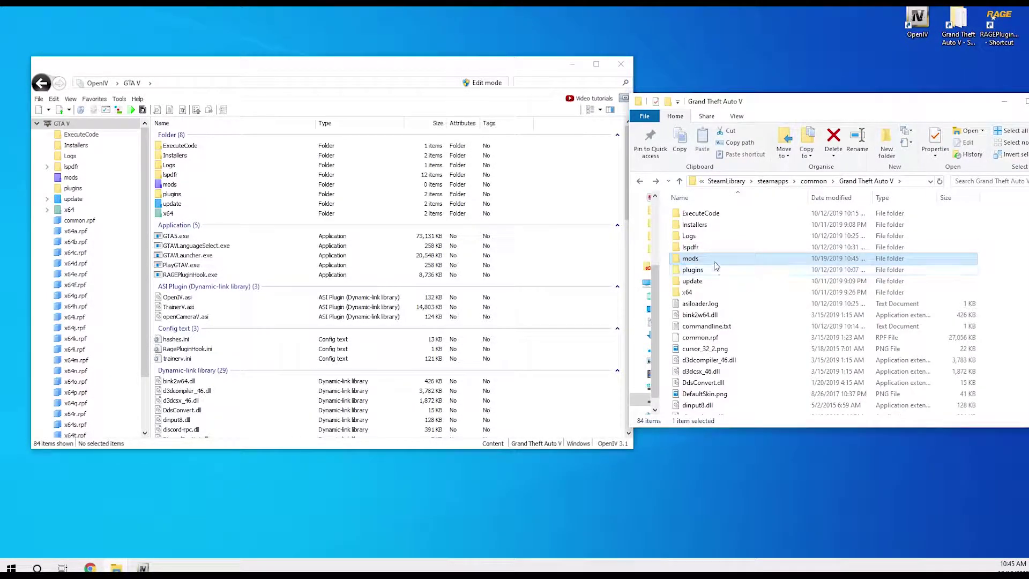
{"action": "right_click", "coordinate": [992, 249]}
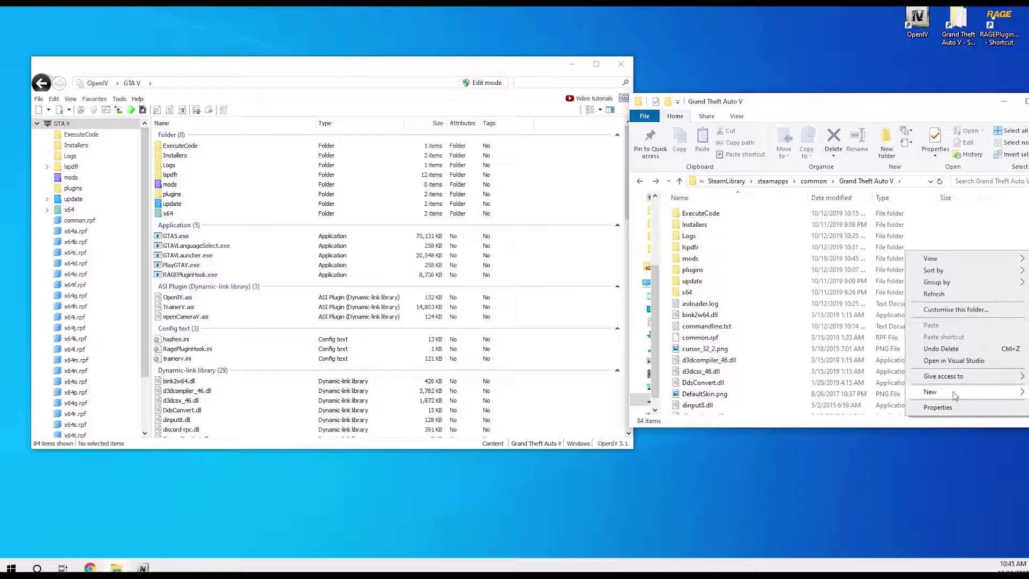
{"action": "mouse_move", "coordinate": [953, 396]}
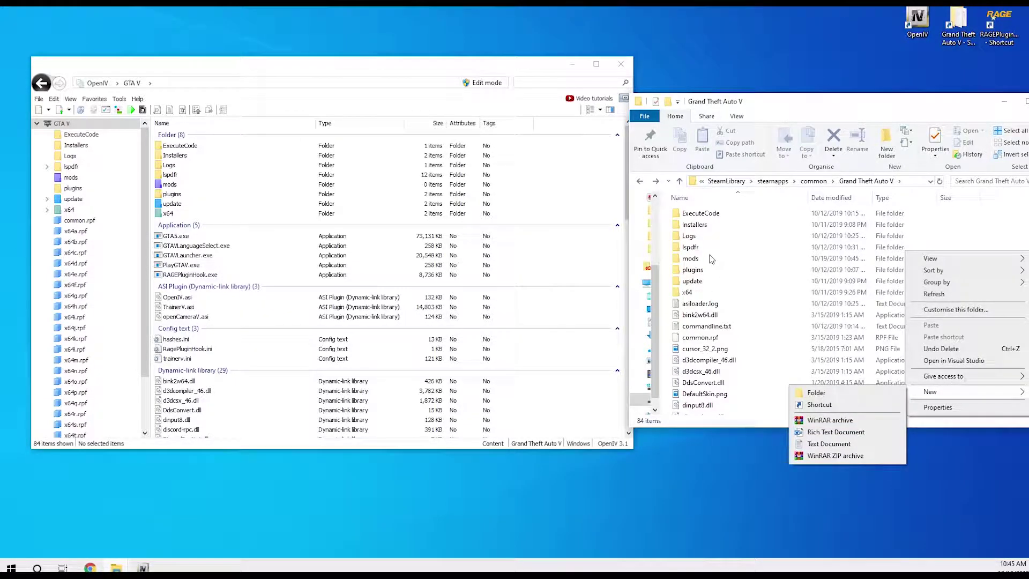
{"action": "left_click", "coordinate": [984, 234]}
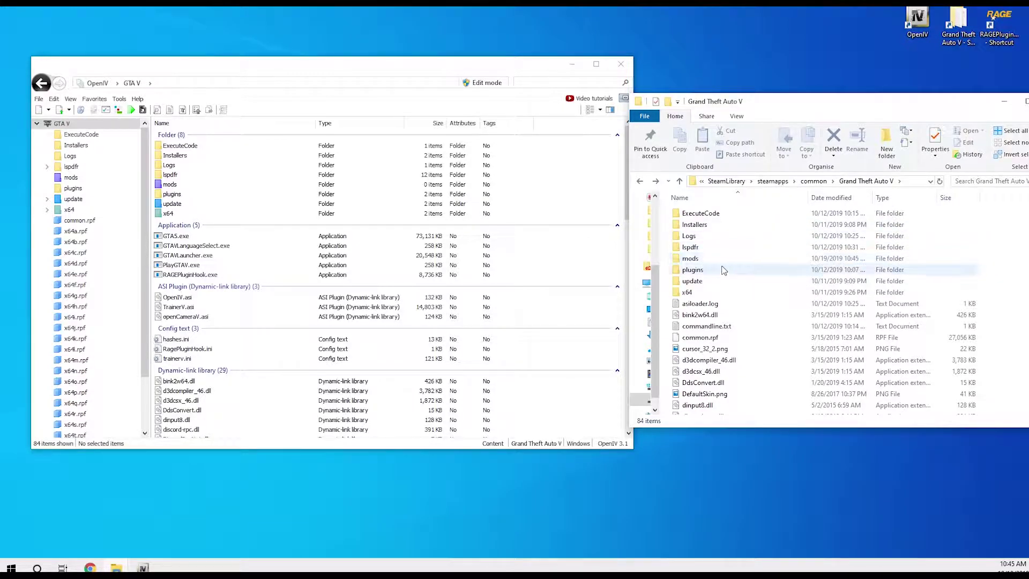
Look inside the update folder, then copy the update folder
{"action": "left_click", "coordinate": [694, 269]}
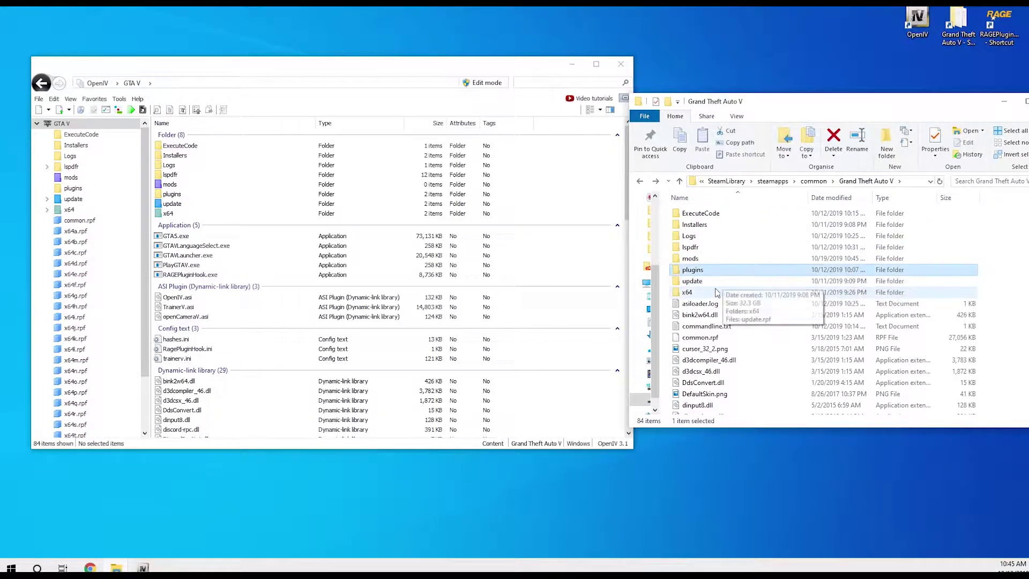
{"action": "double_click", "coordinate": [709, 281]}
{"action": "key", "text": "alt+Left"}
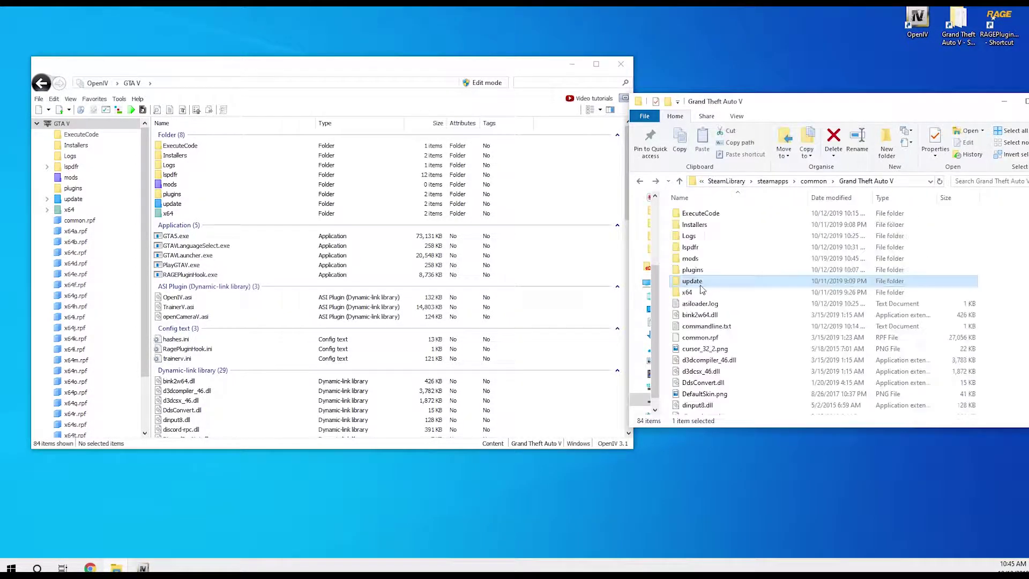
{"action": "right_click", "coordinate": [701, 284]}
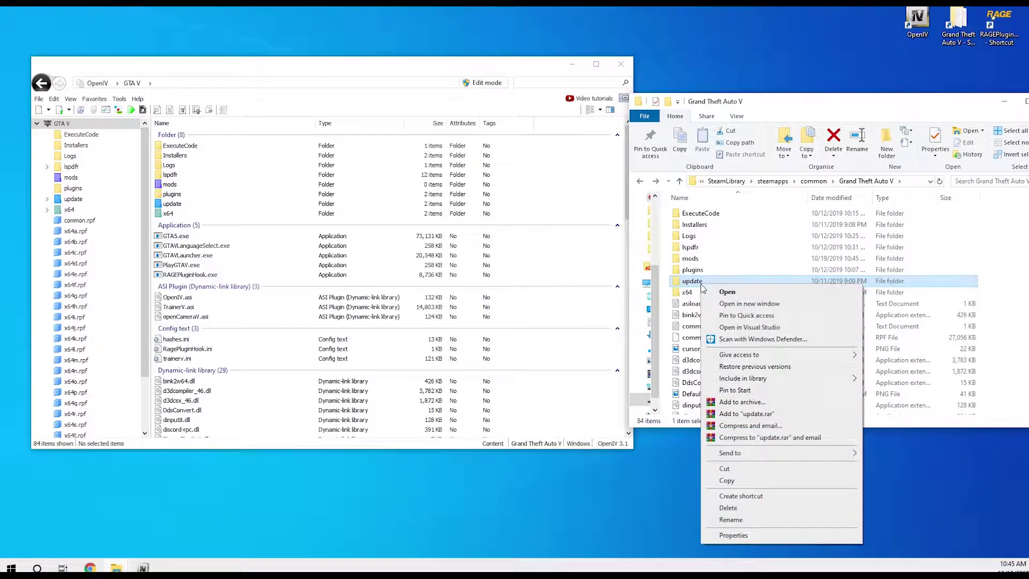
{"action": "left_click", "coordinate": [750, 485]}
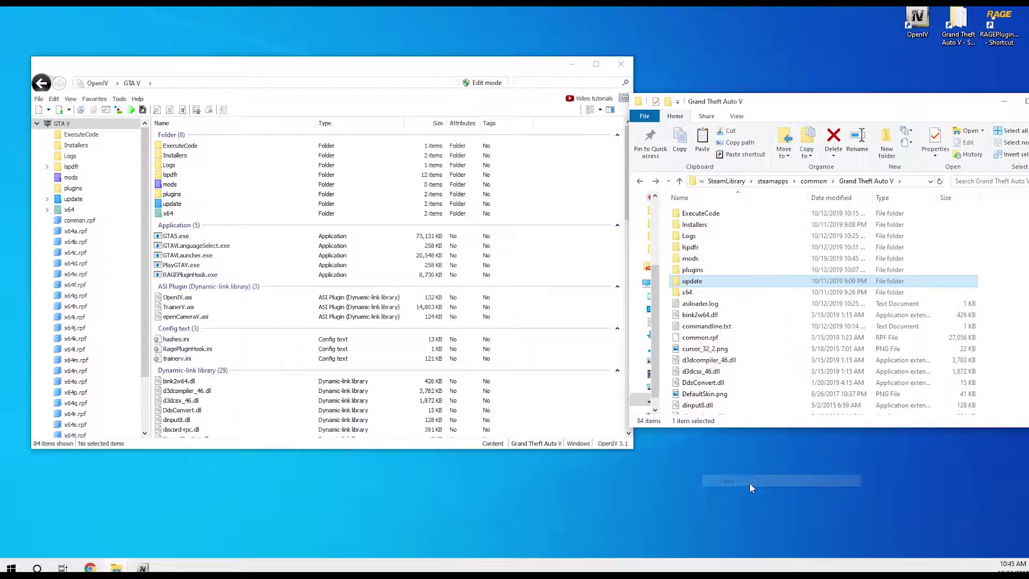
Paste the copied update folder into the empty mods folder, letting all 116 items copy
{"action": "double_click", "coordinate": [698, 261]}
{"action": "right_click", "coordinate": [719, 250]}
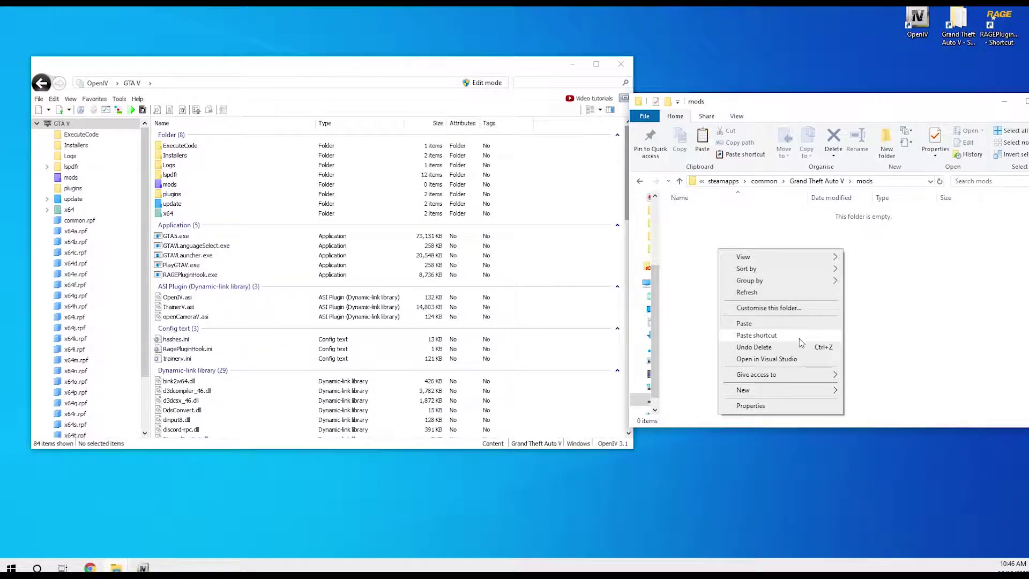
{"action": "left_click", "coordinate": [765, 324]}
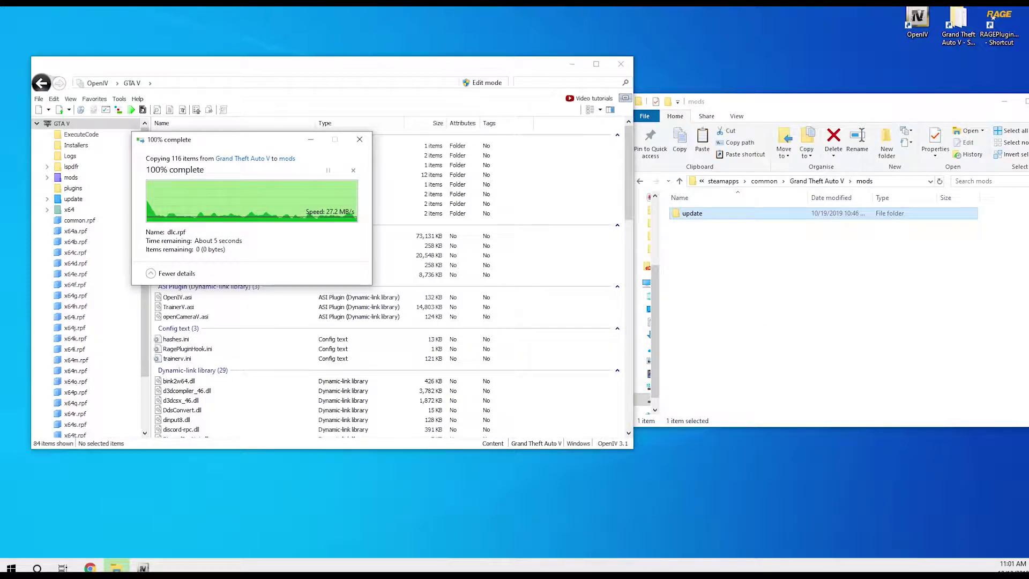
{"action": "left_click", "coordinate": [739, 263]}
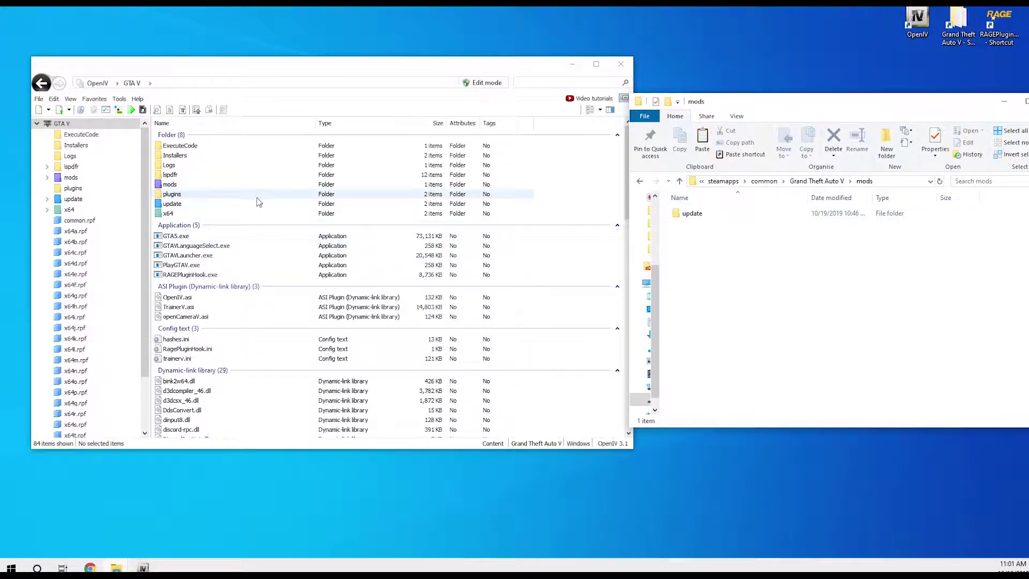
Open mods\update\update.rpf in OpenIV, peek into dlc_patch and close the Edit mode notice
{"action": "double_click", "coordinate": [179, 185]}
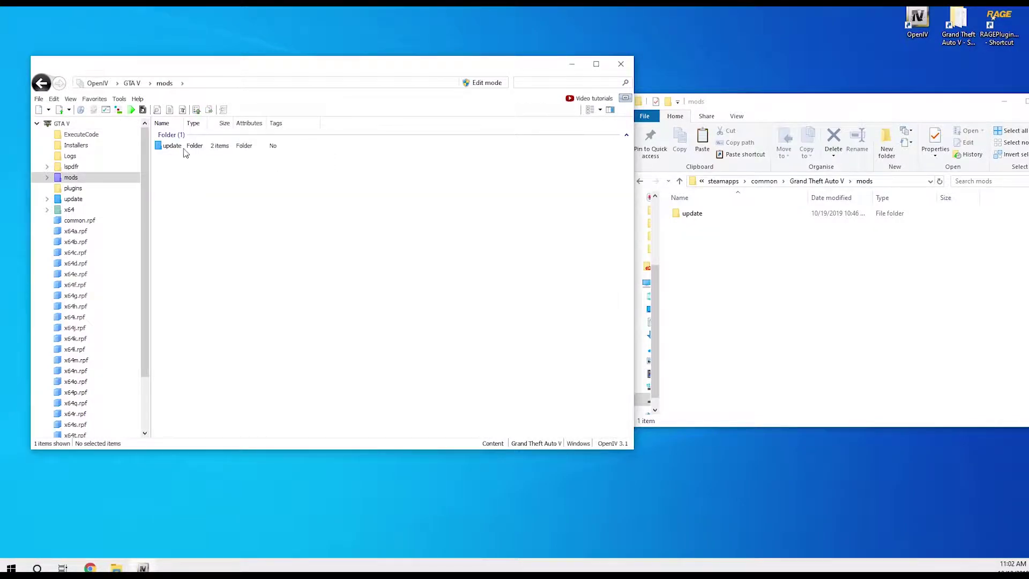
{"action": "double_click", "coordinate": [214, 145]}
{"action": "double_click", "coordinate": [192, 169]}
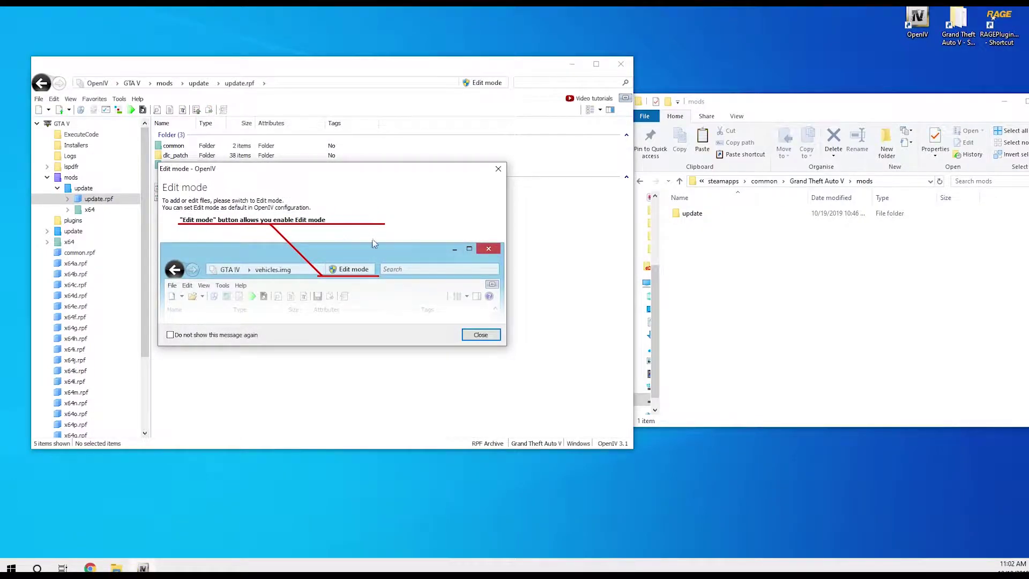
{"action": "left_click", "coordinate": [481, 335]}
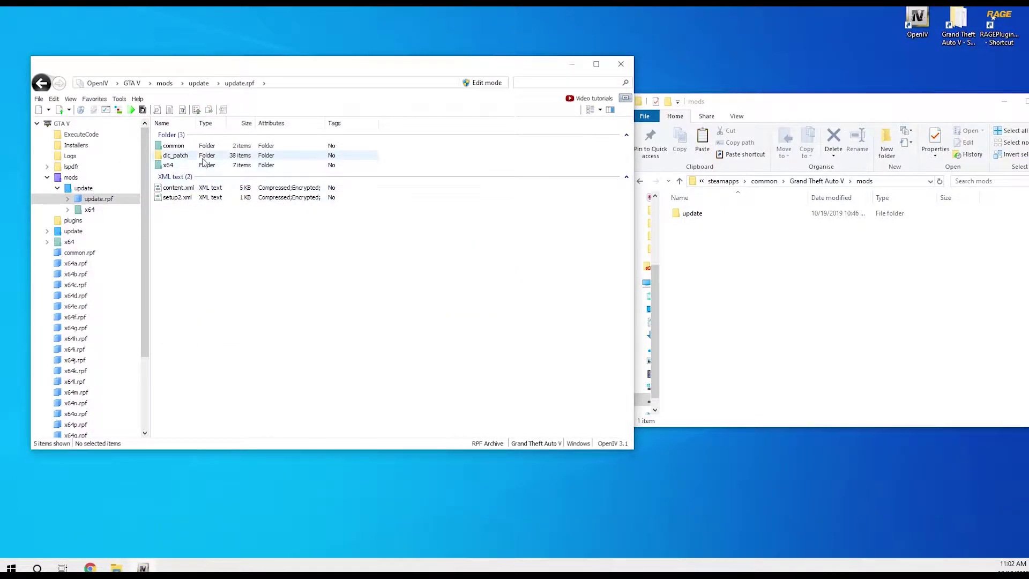
{"action": "double_click", "coordinate": [255, 156]}
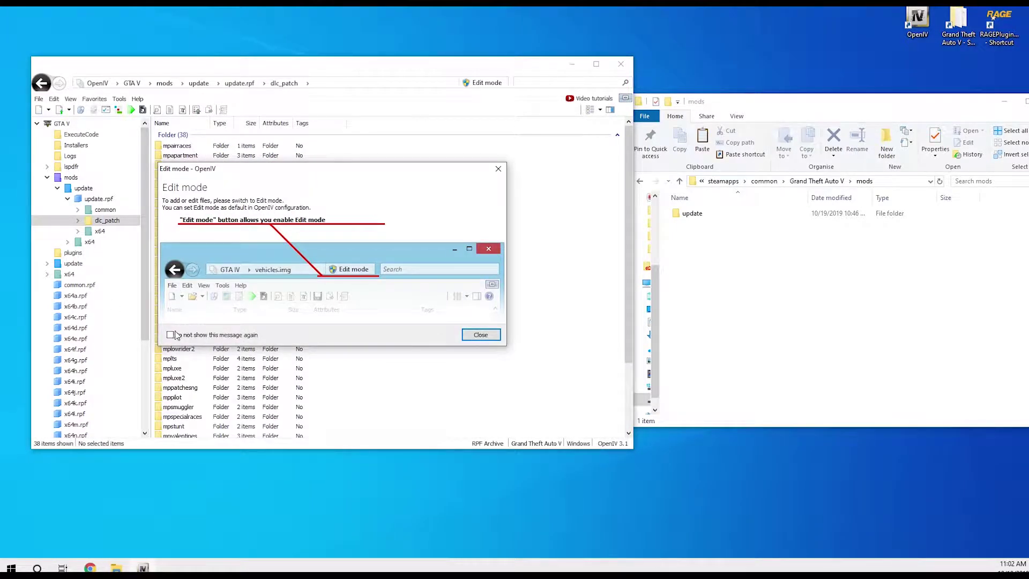
{"action": "left_click", "coordinate": [494, 338]}
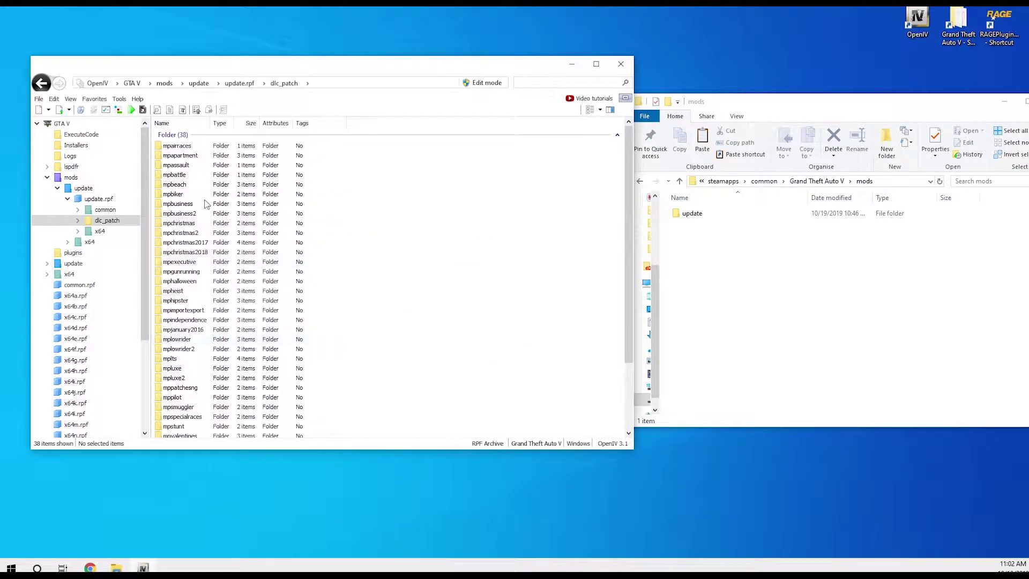
Browse x64\levels and common\data inside update.rpf, then return to the archive root
{"action": "left_click", "coordinate": [241, 84]}
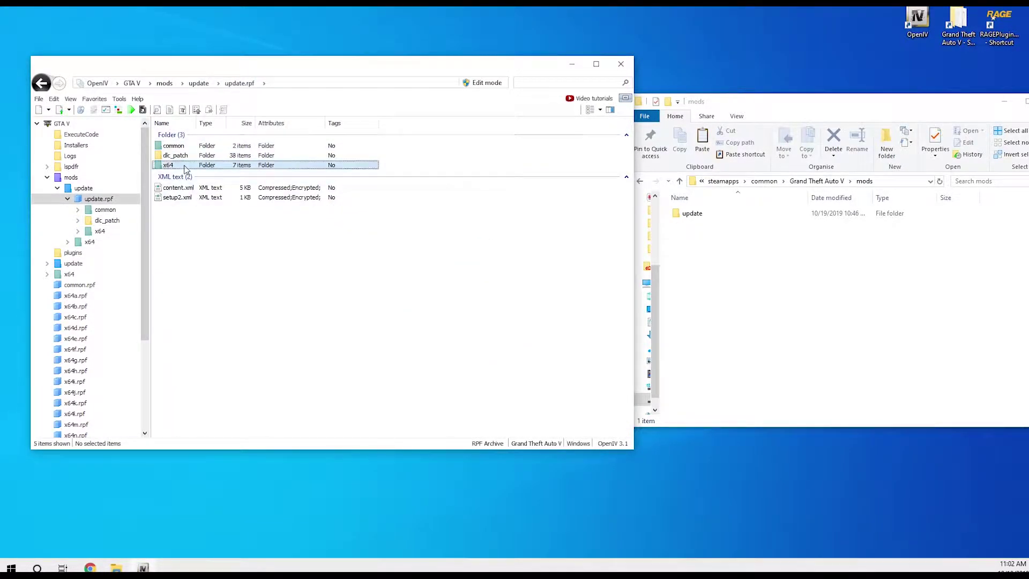
{"action": "double_click", "coordinate": [184, 166]}
{"action": "double_click", "coordinate": [219, 164]}
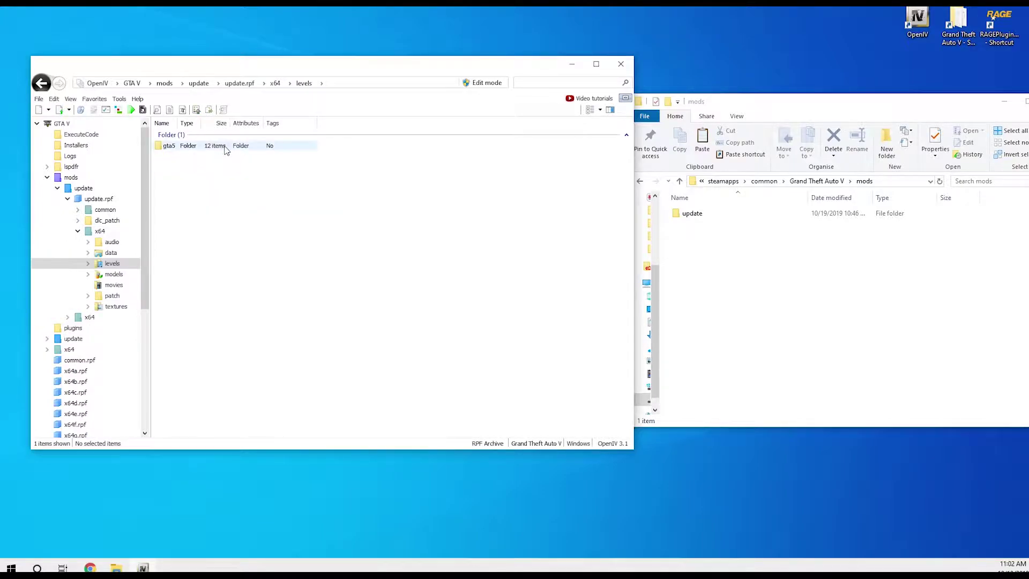
{"action": "key", "text": "BackSpace"}
{"action": "key", "text": "BackSpace"}
{"action": "double_click", "coordinate": [182, 146]}
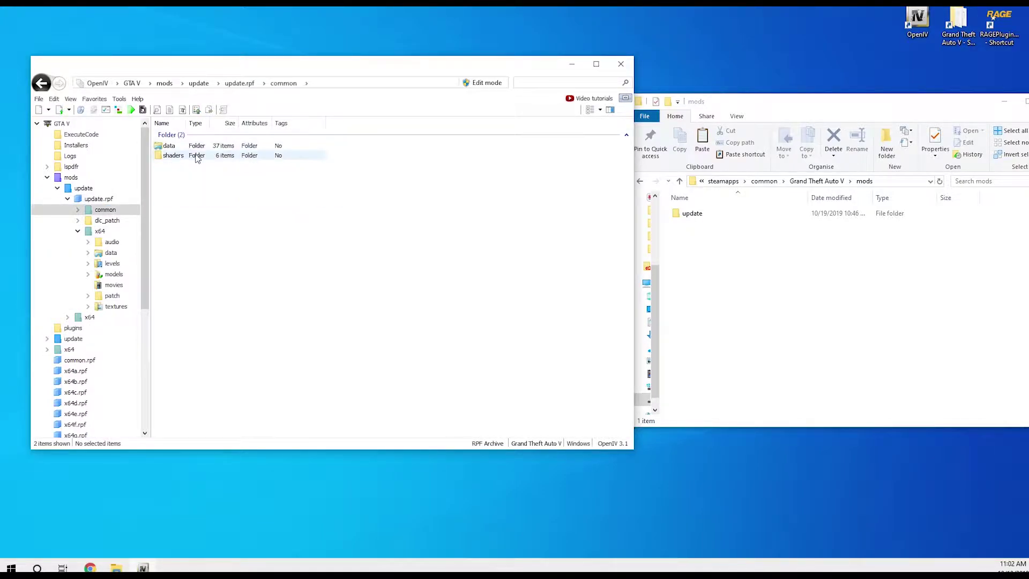
{"action": "double_click", "coordinate": [177, 145]}
{"action": "scroll", "coordinate": [233, 246], "scroll_direction": "down", "scroll_amount": 5}
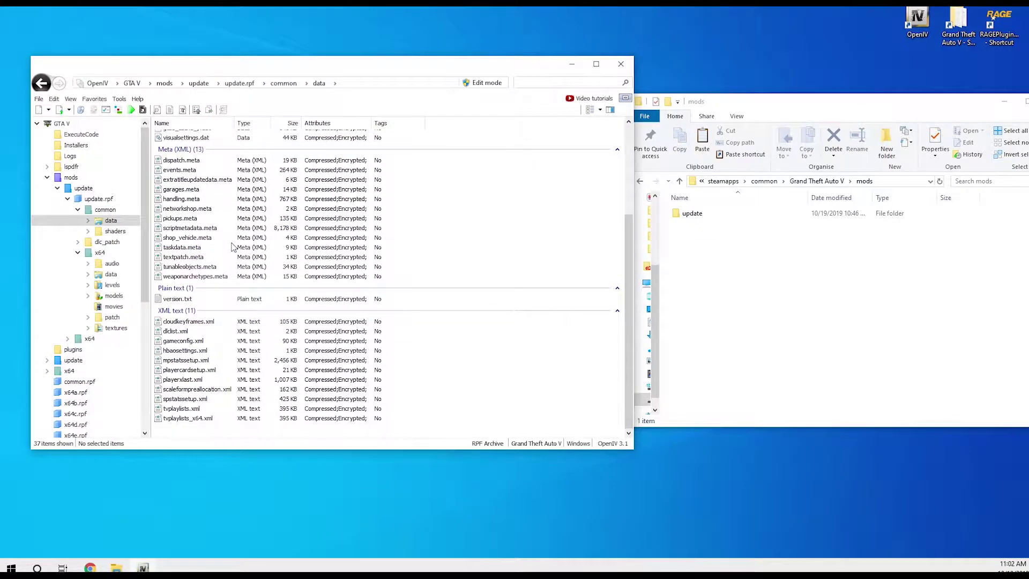
{"action": "scroll", "coordinate": [233, 247], "scroll_direction": "up", "scroll_amount": 5}
{"action": "key", "text": "BackSpace"}
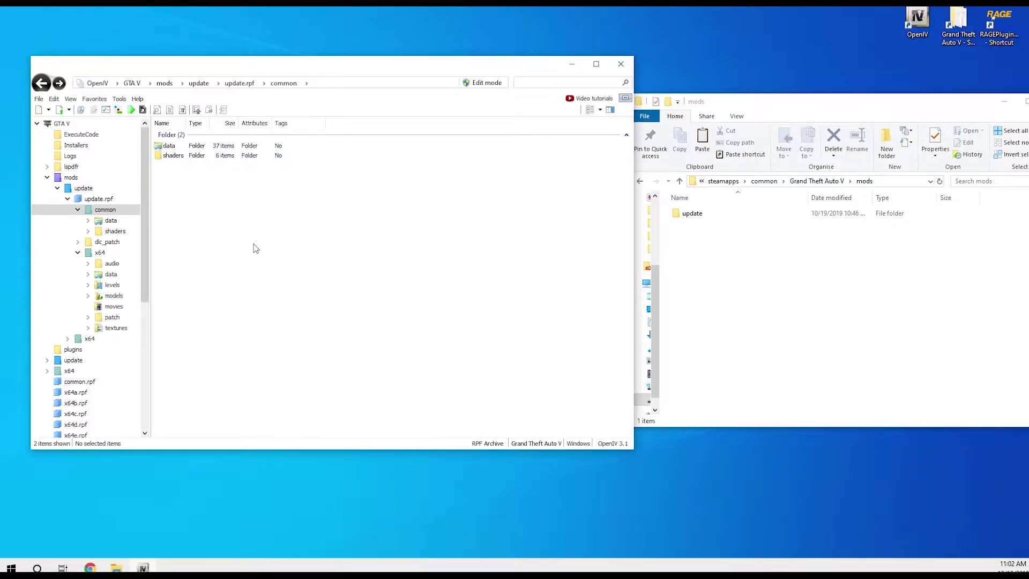
{"action": "key", "text": "BackSpace"}
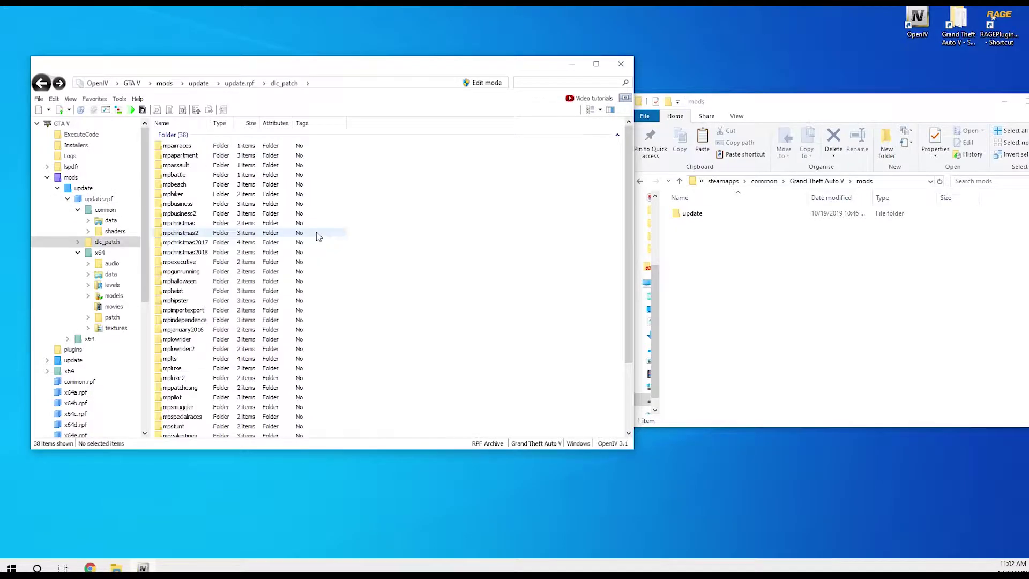
{"action": "key", "text": "BackSpace"}
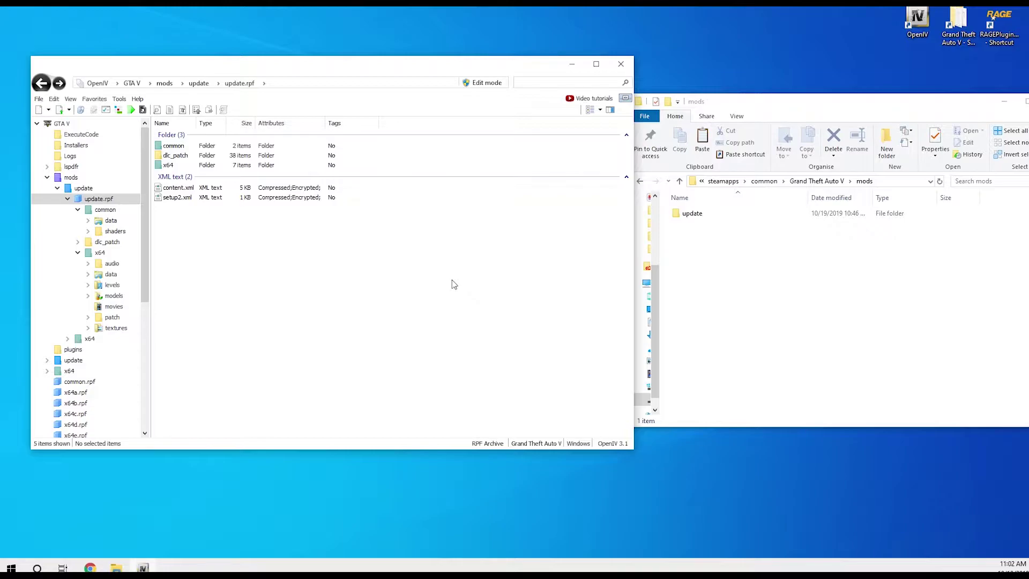
Go up to the mods folder in OpenIV and nudge both windows slightly left
{"action": "key", "text": "BackSpace"}
{"action": "key", "text": "BackSpace"}
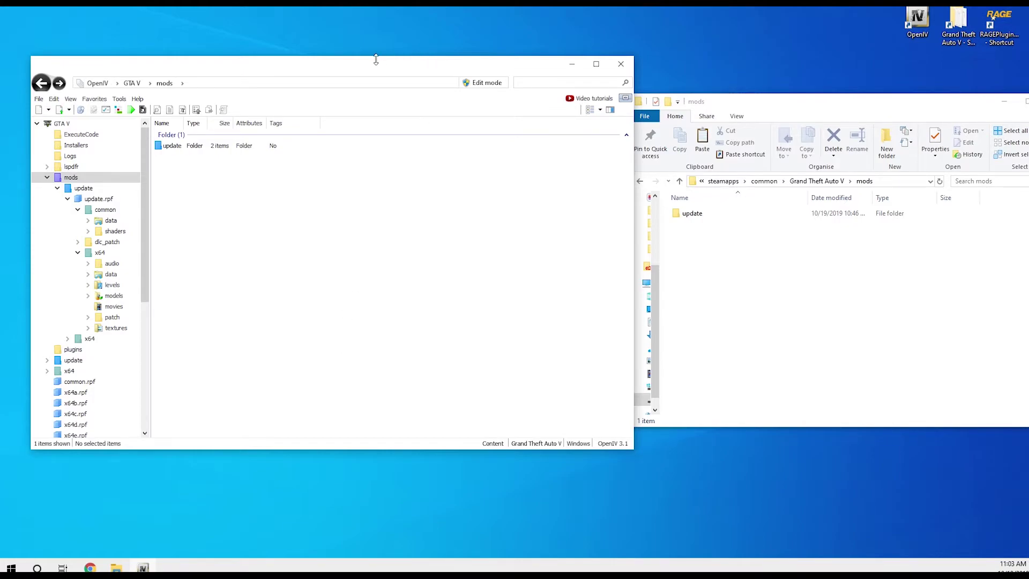
{"action": "left_click_drag", "start_coordinate": [361, 65], "coordinate": [349, 62]}
{"action": "left_click_drag", "start_coordinate": [711, 107], "coordinate": [704, 108]}
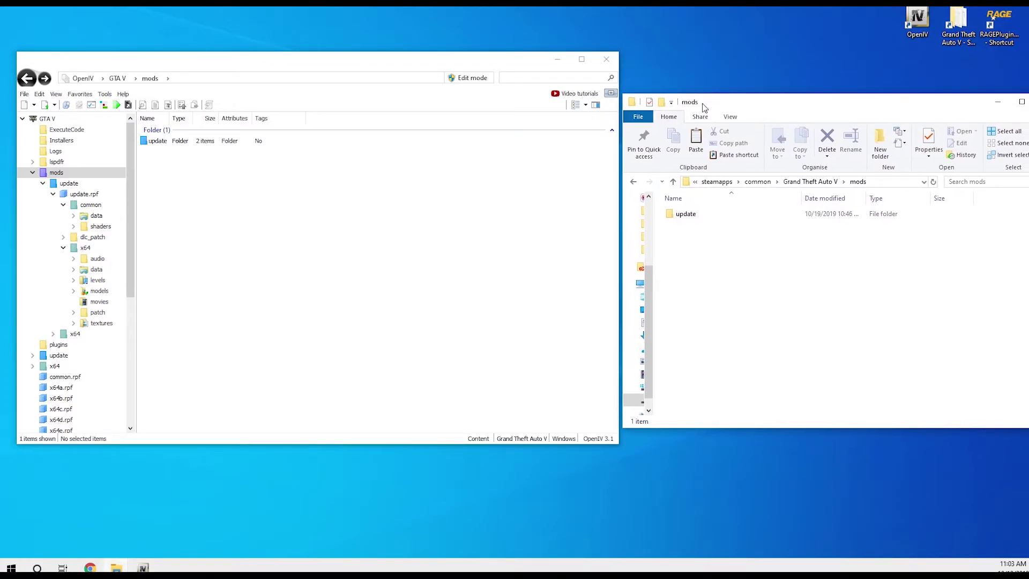